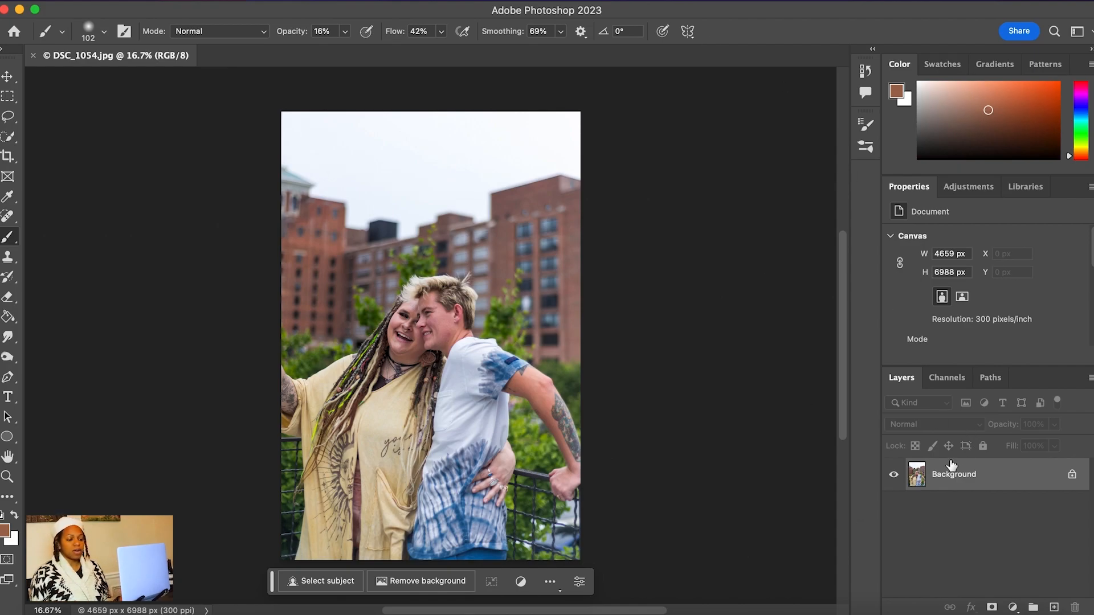
# Duplicate the Background layer as "Background copy" within the DSC_1054.jpg document
pyautogui.rightClick(948, 490)
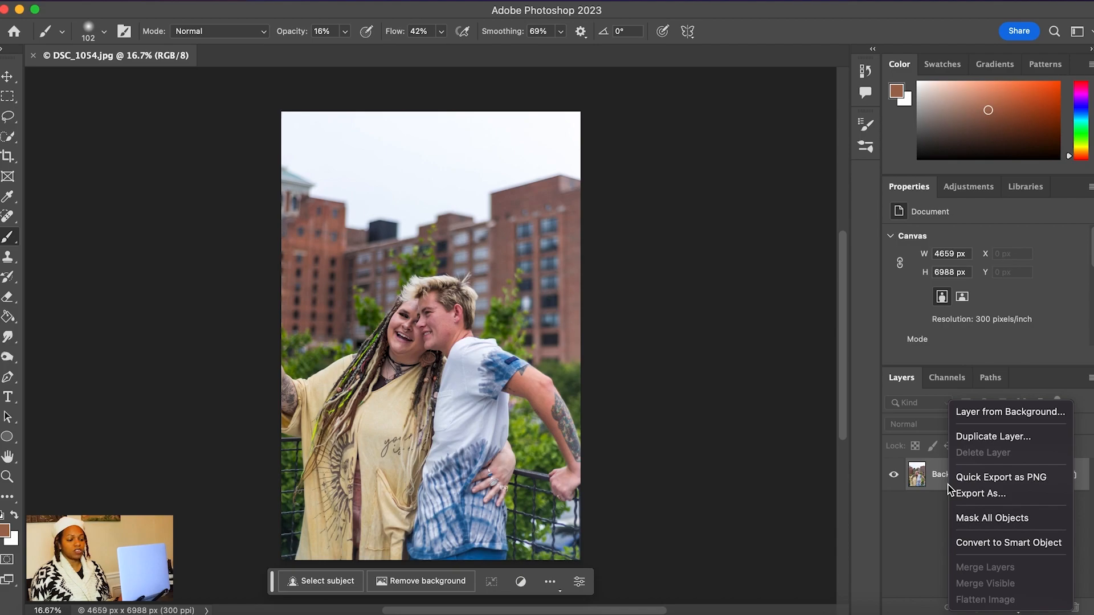
pyautogui.click(995, 437)
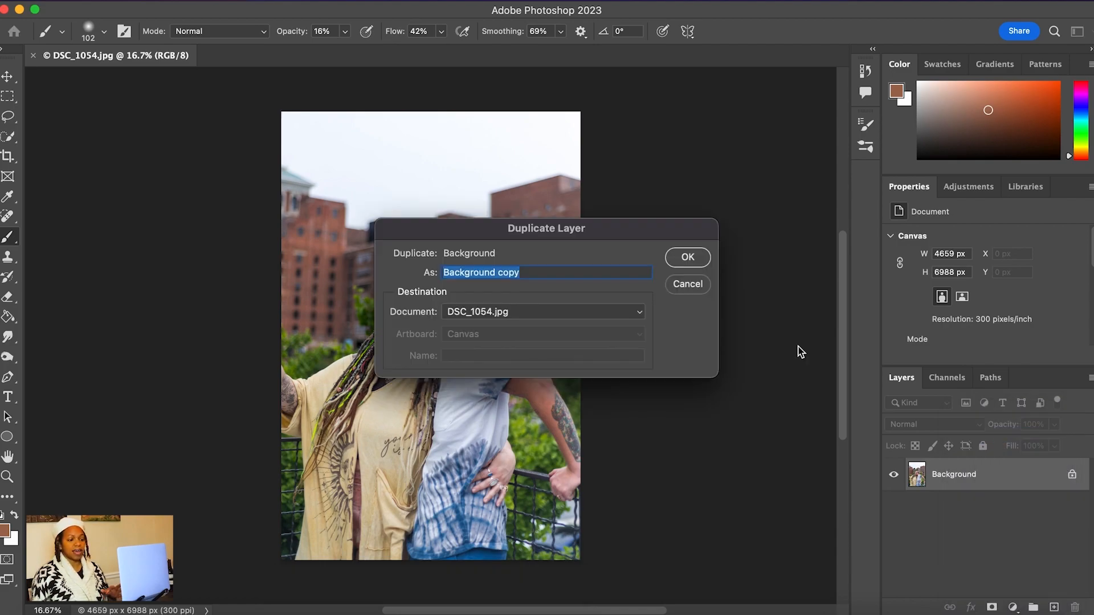
pyautogui.click(688, 257)
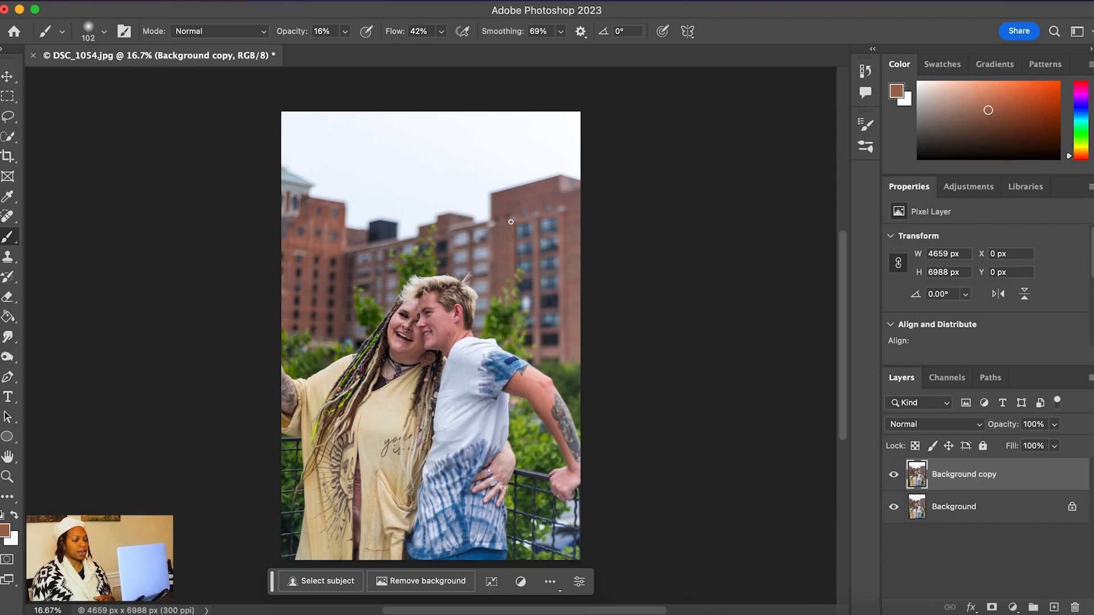
# Start Sky Replacement on the duplicated layer, uncover the layer list behind the dialog, and open the sky presets
pyautogui.click(180, 2)
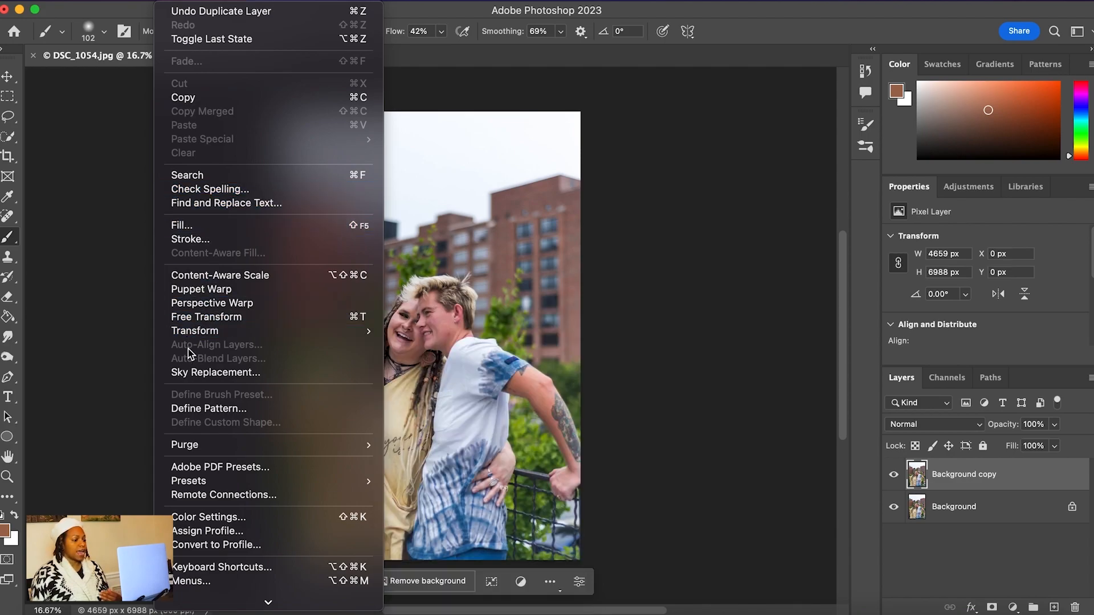
pyautogui.click(194, 377)
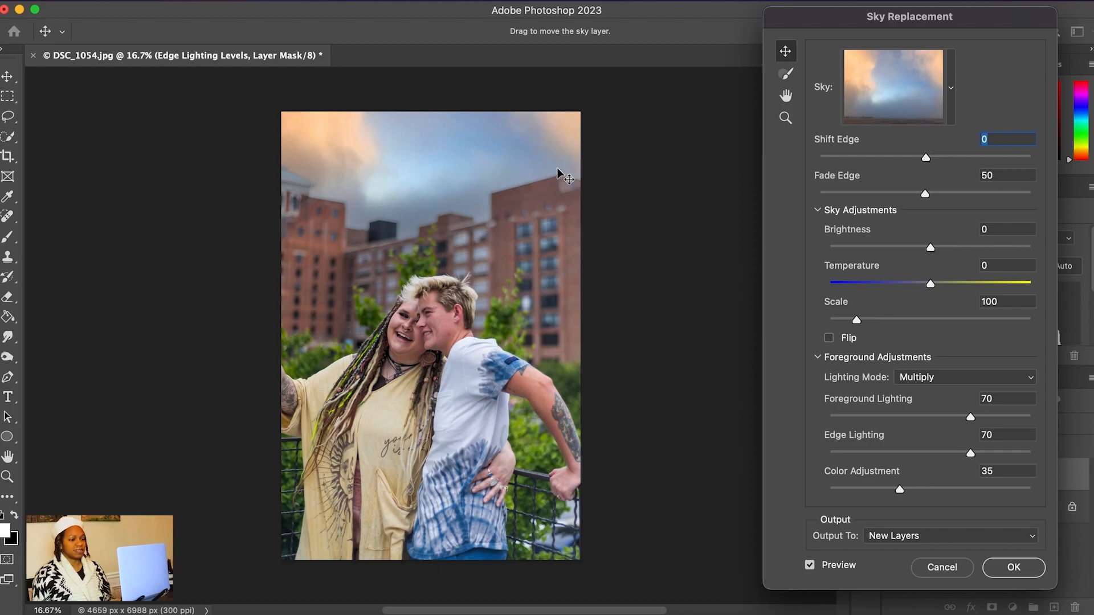
pyautogui.moveTo(885, 25); pyautogui.dragTo(703, 51)
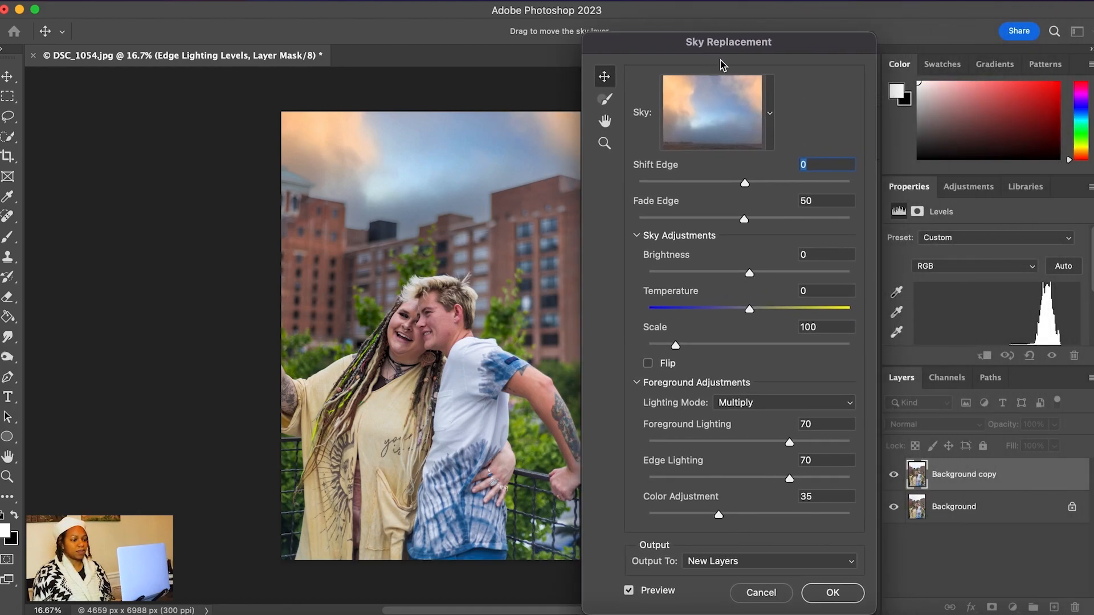
pyautogui.click(773, 113)
pyautogui.click(772, 112)
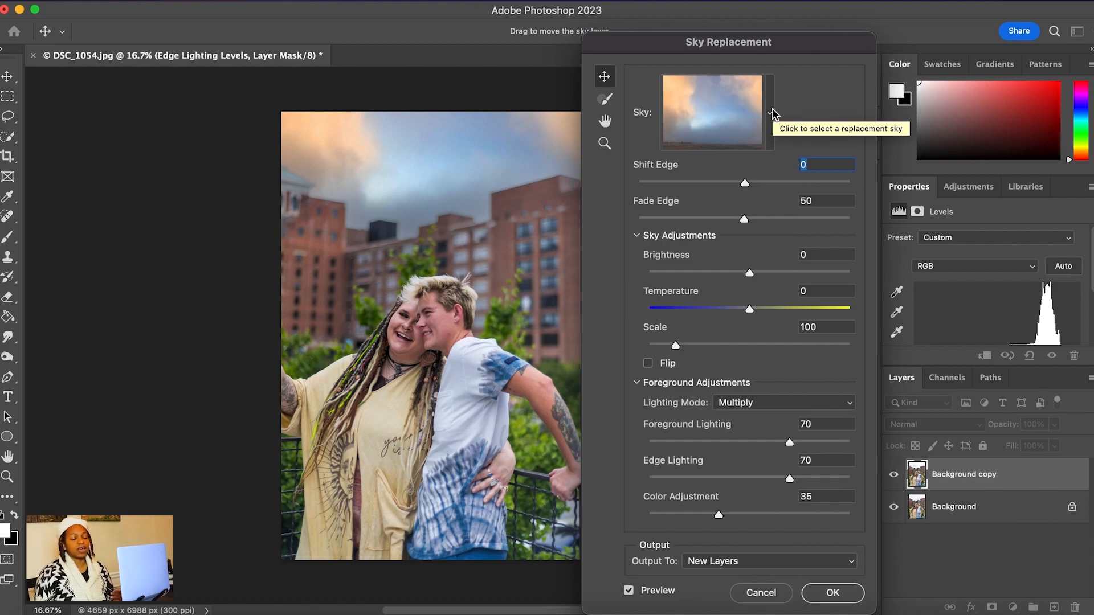
pyautogui.click(773, 112)
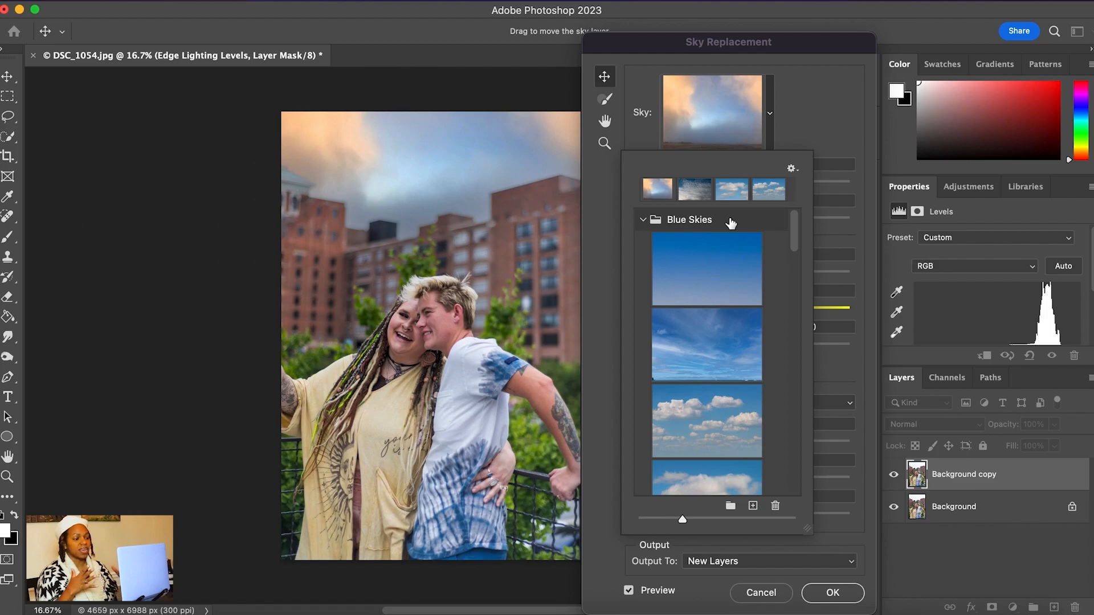
# Try the first five Blue Skies presets on the photo, one after another
pyautogui.click(728, 276)
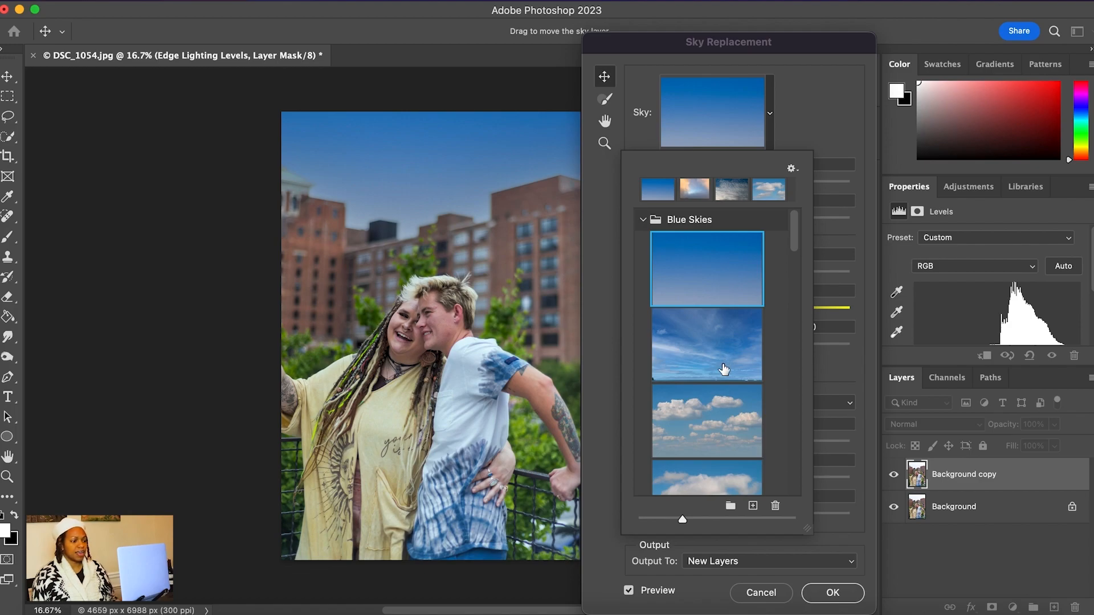
pyautogui.click(723, 370)
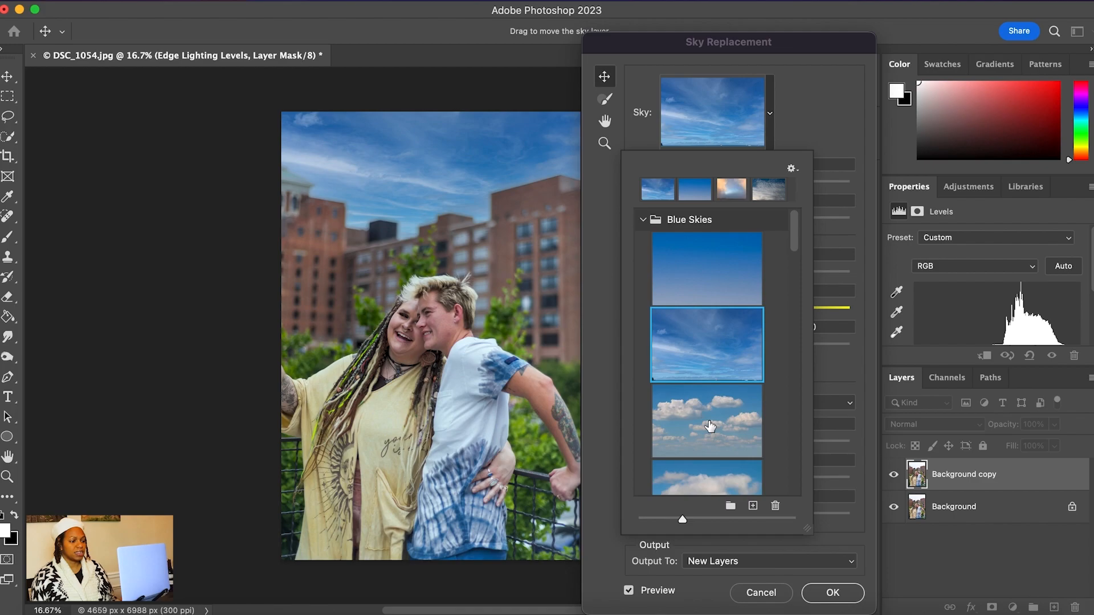
pyautogui.click(727, 420)
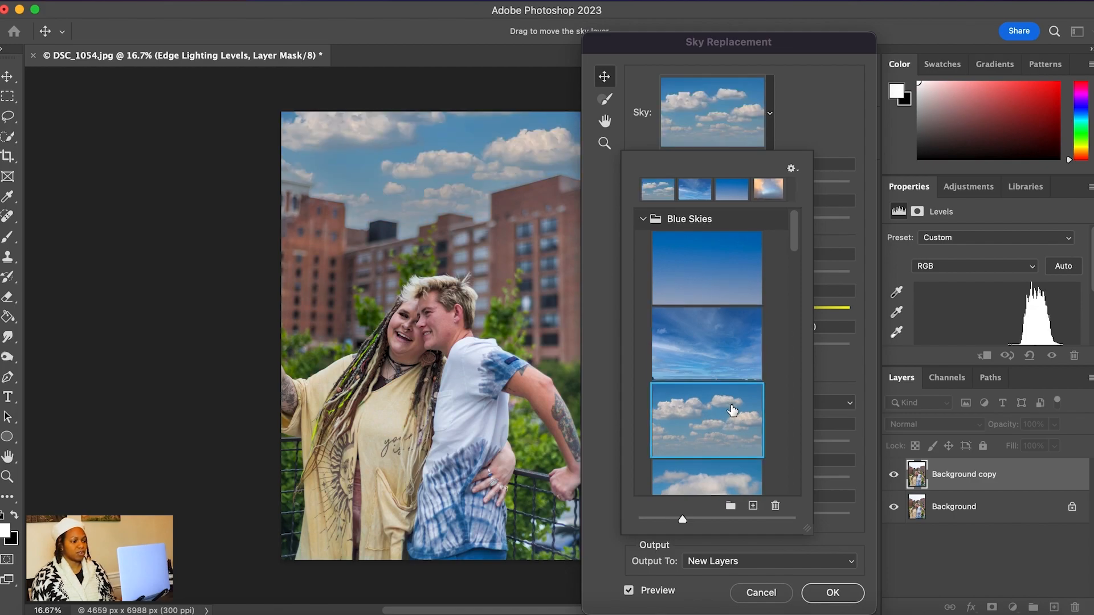
pyautogui.scroll(-3, 733, 410)
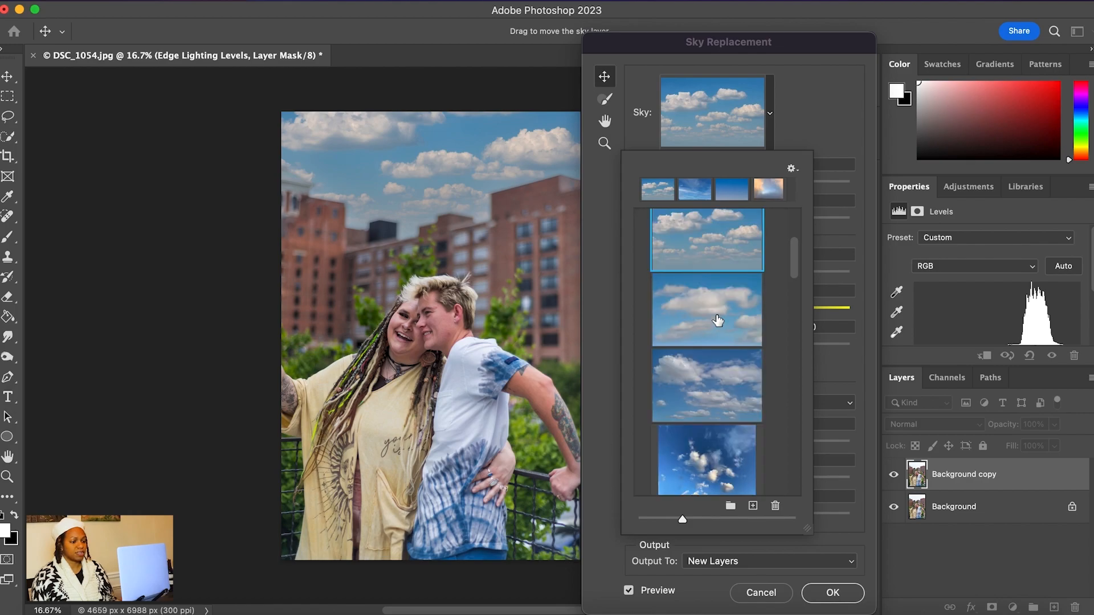
pyautogui.click(719, 320)
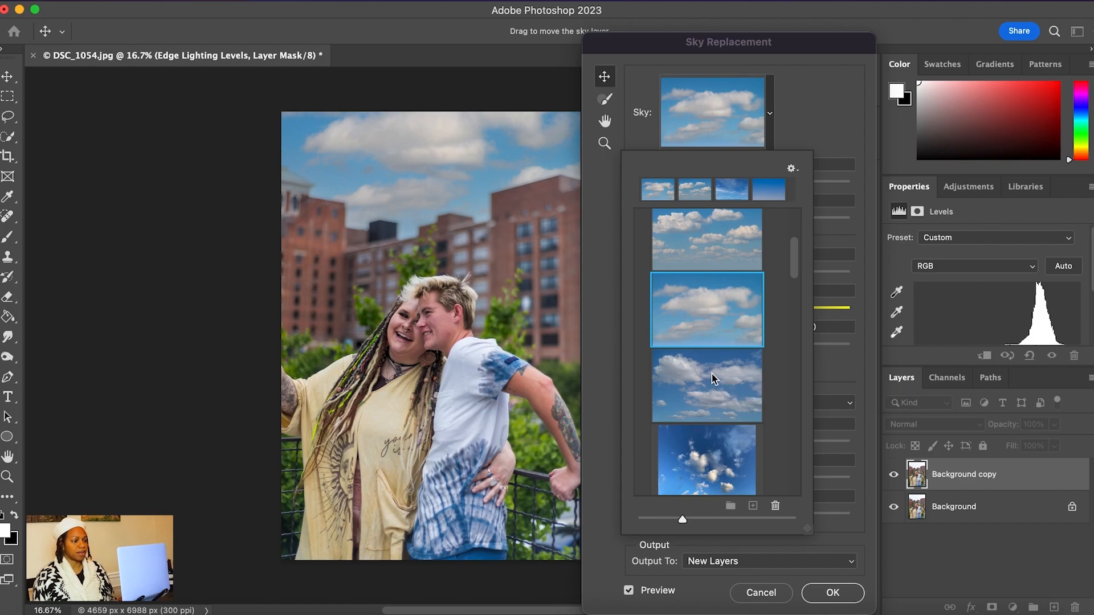
pyautogui.click(713, 379)
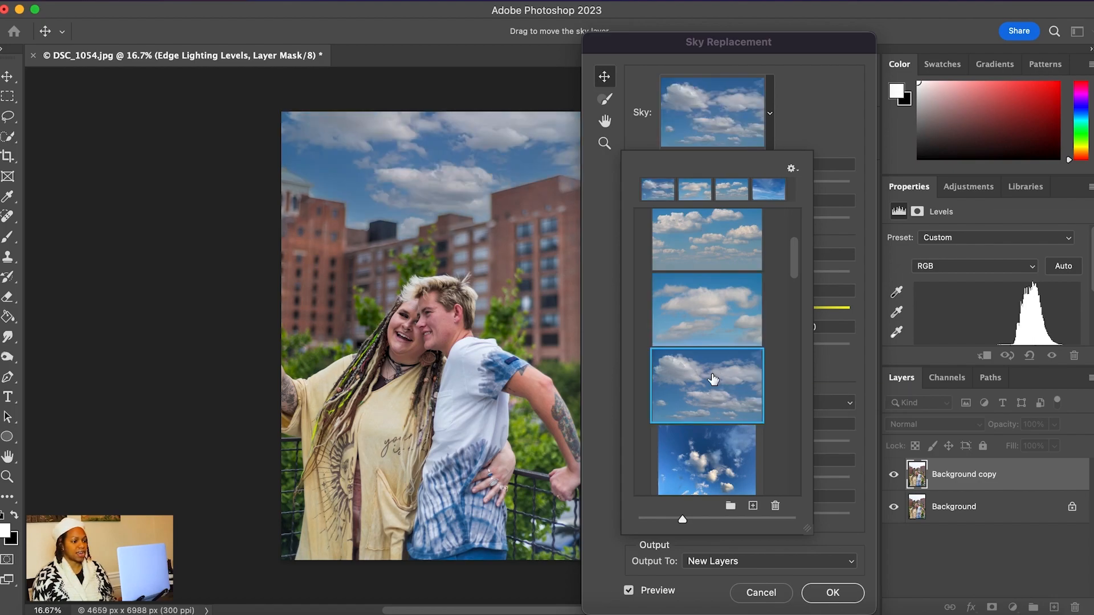
# Replace the sky with the red-orange sunset preset Spectacular003 from the Spectacular group
pyautogui.scroll(-2, 715, 379)
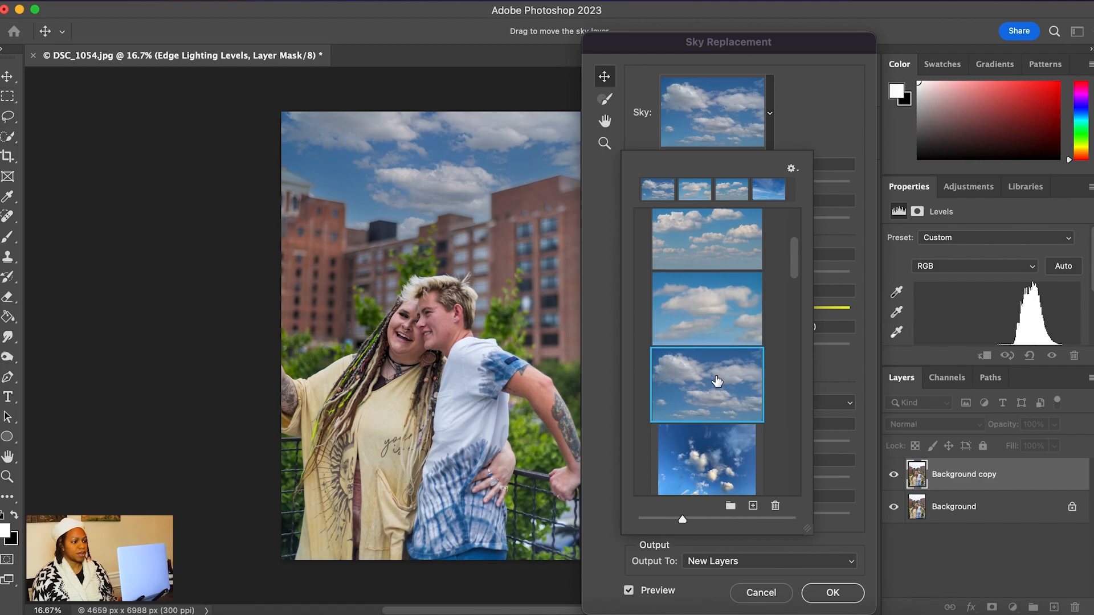
pyautogui.scroll(-10, 718, 379)
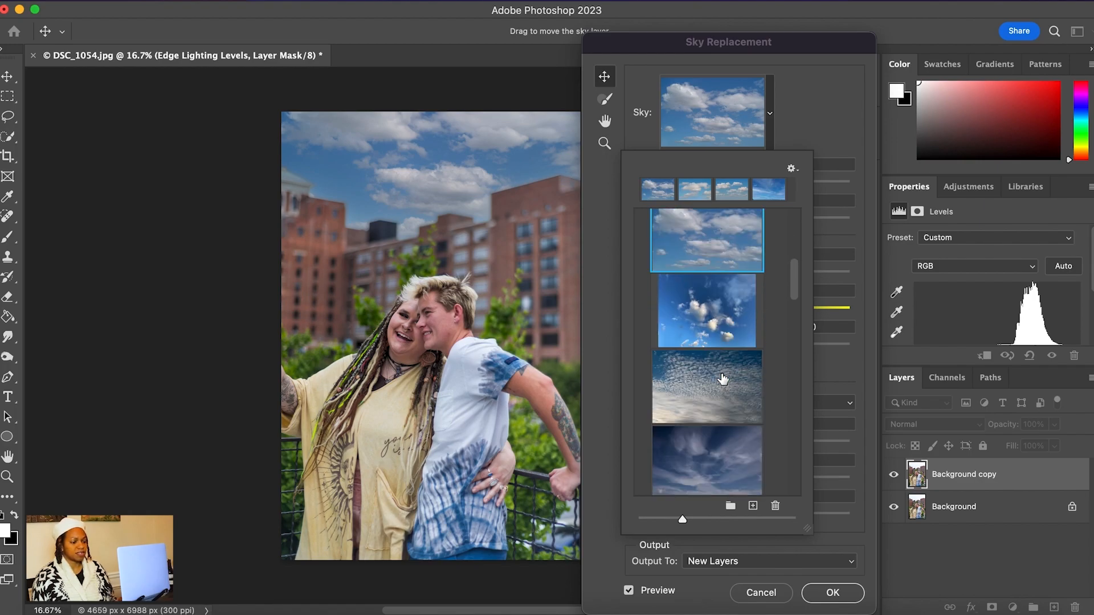
pyautogui.scroll(5, 722, 379)
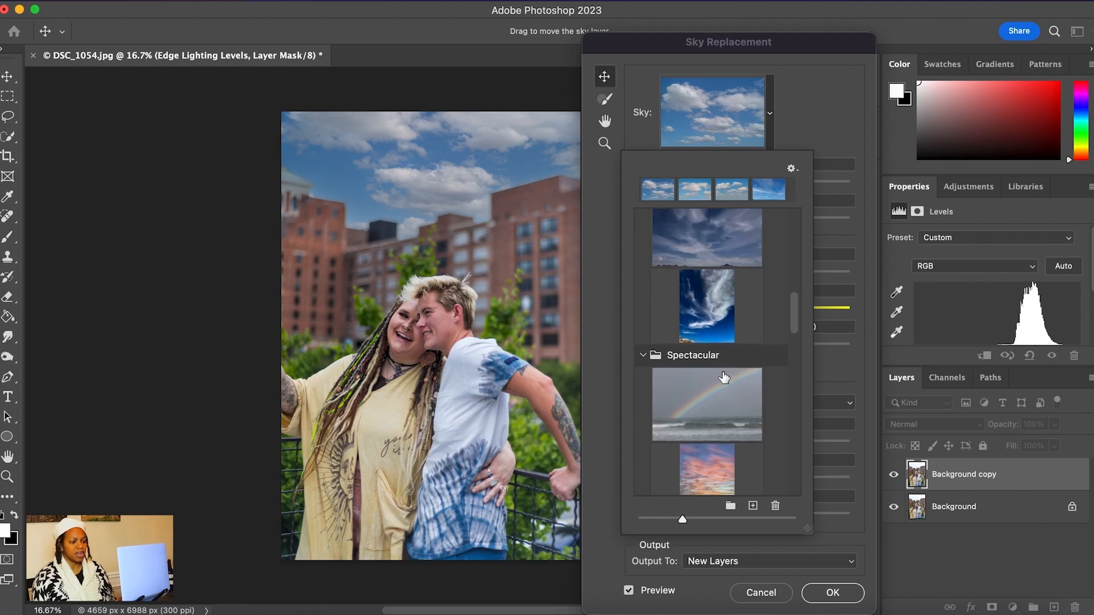
pyautogui.scroll(-1, 723, 377)
pyautogui.scroll(-4, 723, 377)
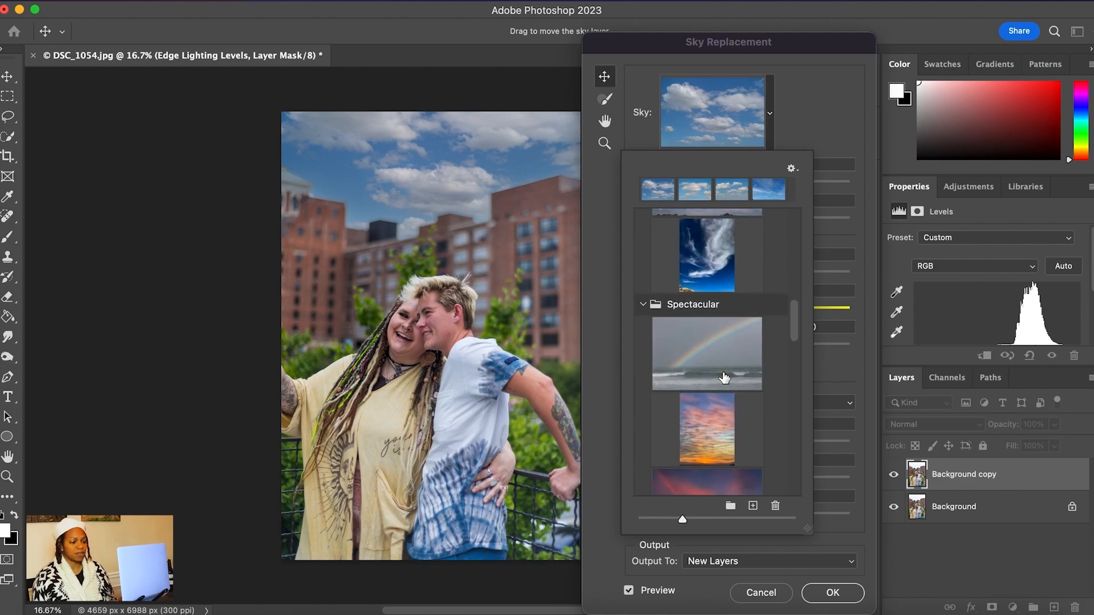
pyautogui.scroll(-5, 724, 377)
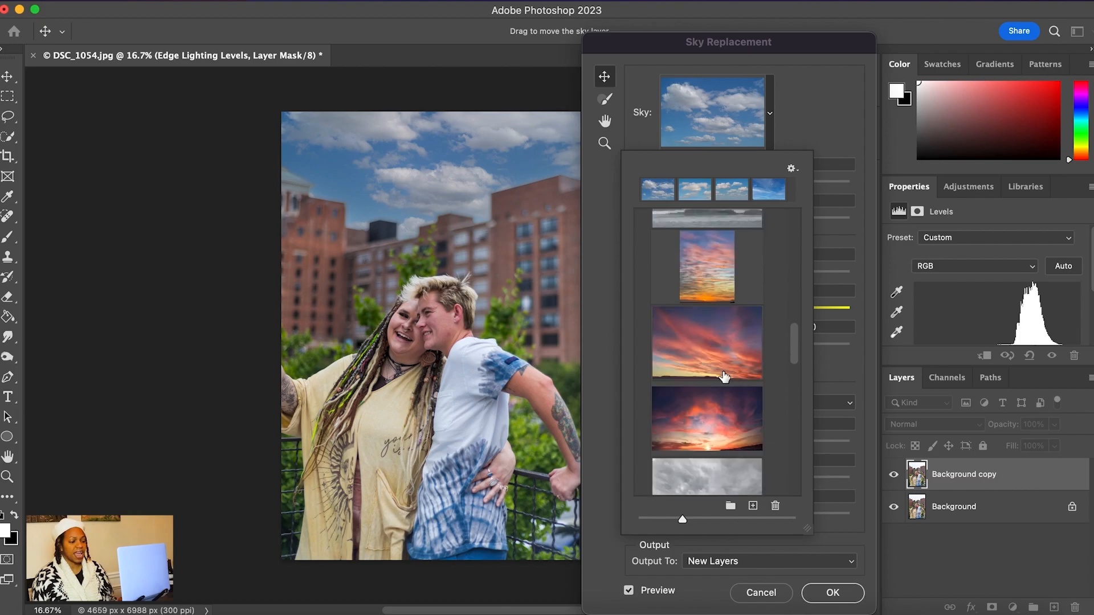
pyautogui.click(703, 315)
pyautogui.click(722, 340)
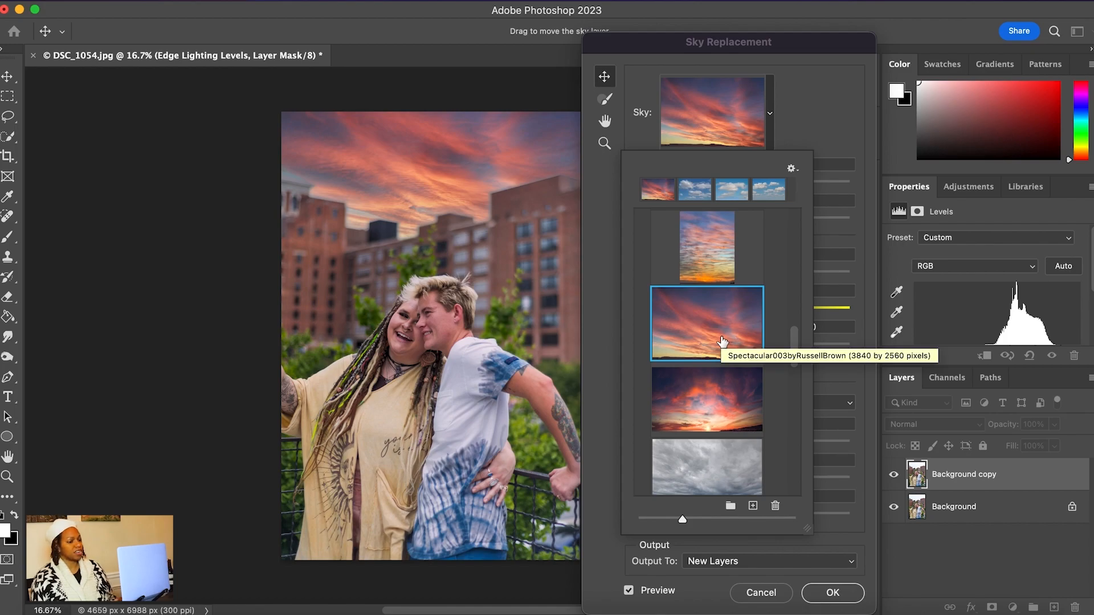
# Browse the remaining Spectacular and sunset sky presets, and close the preset list with the current sky kept
pyautogui.scroll(-1, 728, 341)
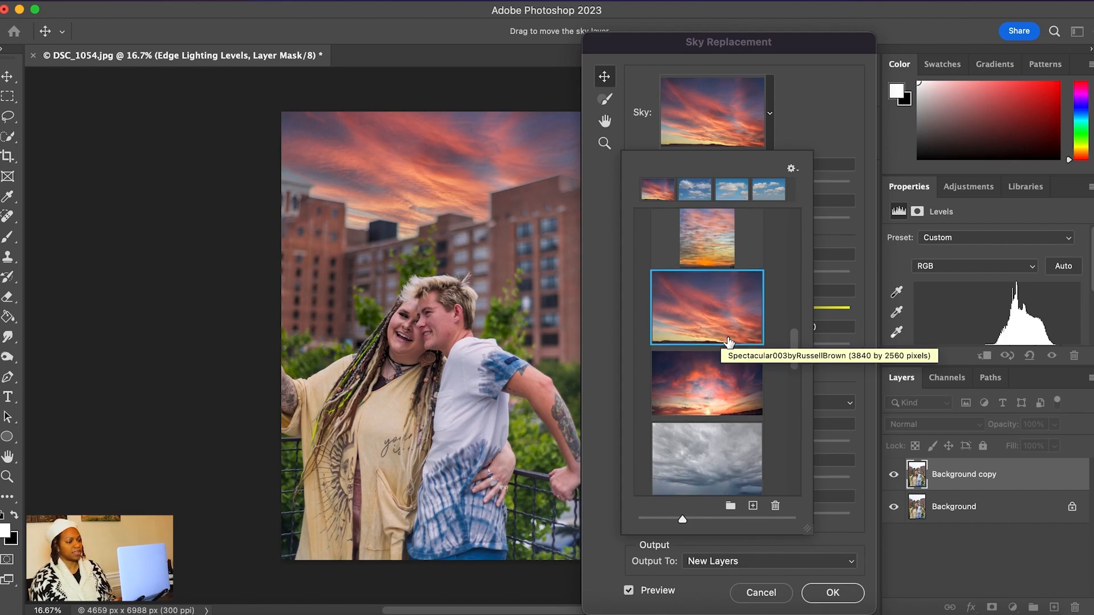
pyautogui.scroll(-1, 728, 340)
pyautogui.scroll(-4, 728, 340)
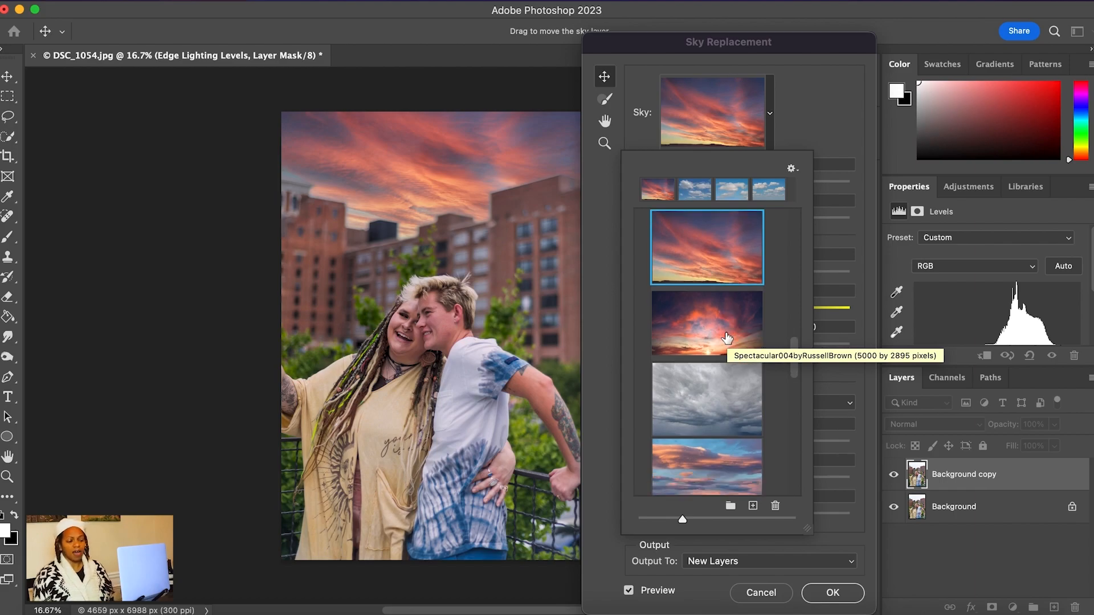
pyautogui.scroll(-12, 728, 336)
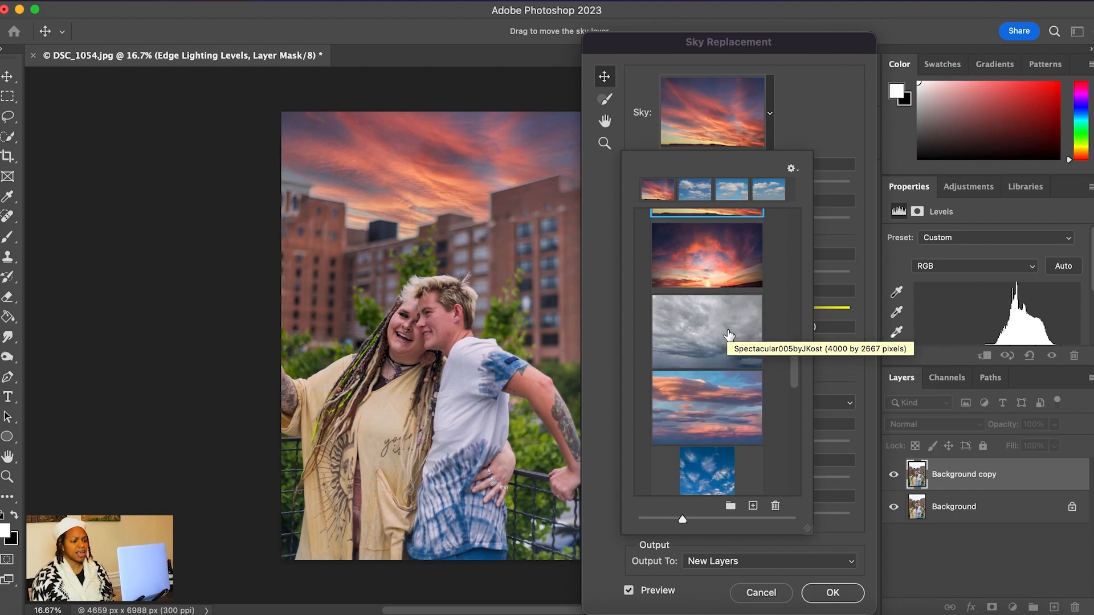
pyautogui.scroll(-20, 728, 337)
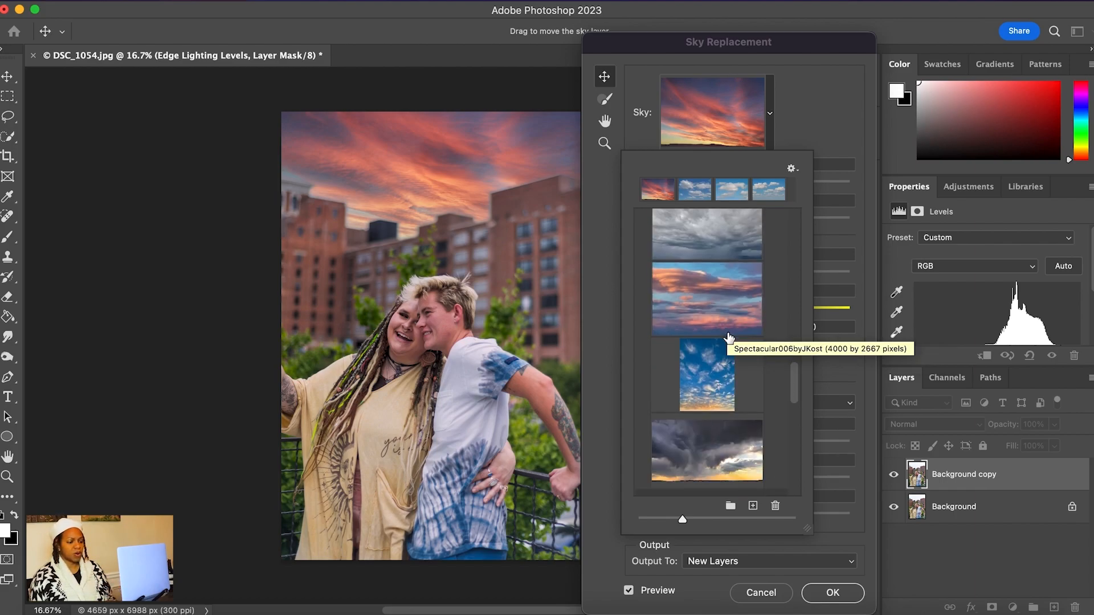
pyautogui.scroll(-20, 728, 338)
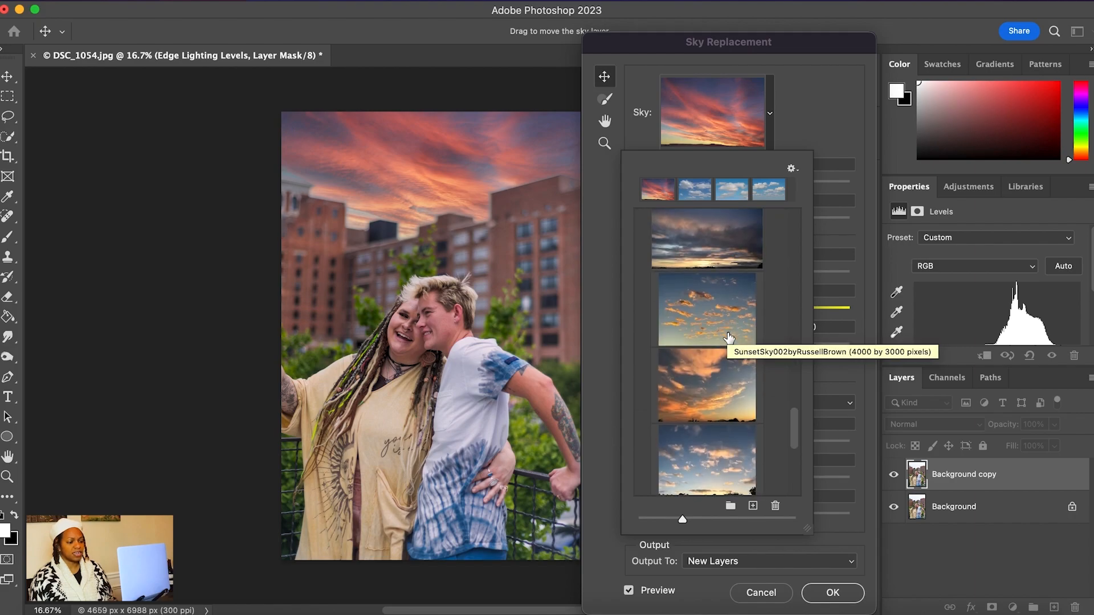
pyautogui.scroll(-12, 729, 337)
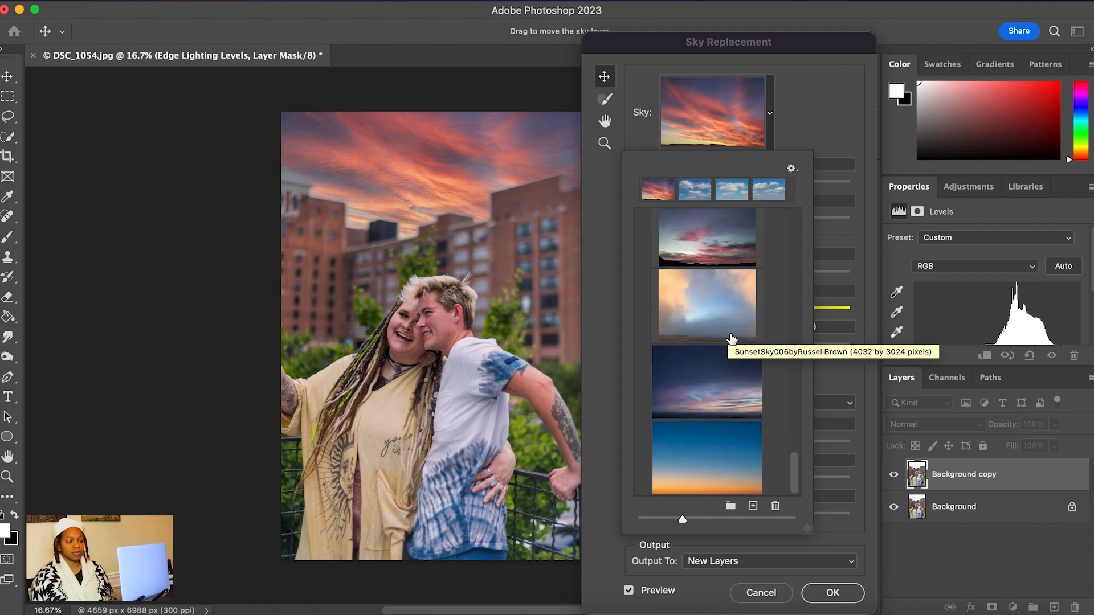
pyautogui.click(835, 125)
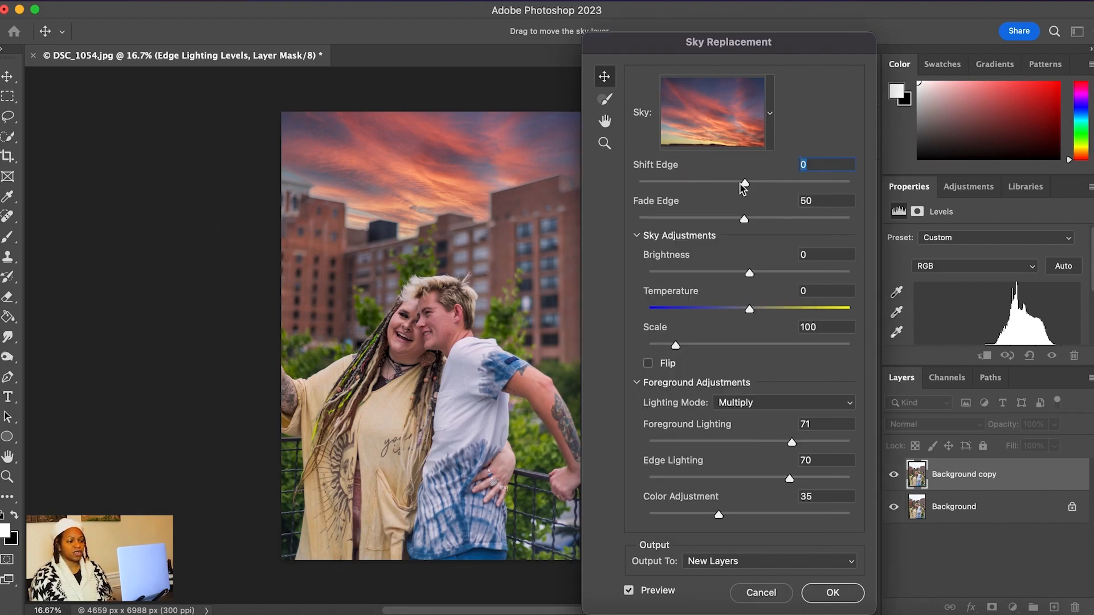
# Set the replacement sky's Shift Edge to -28
pyautogui.moveTo(743, 182); pyautogui.dragTo(665, 188)
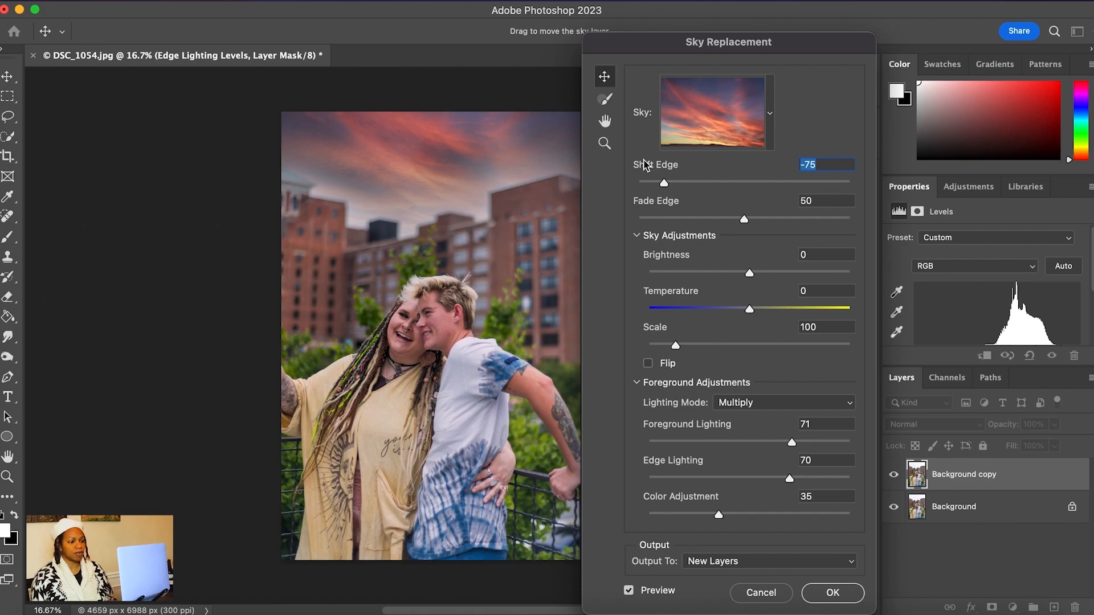
pyautogui.moveTo(665, 183); pyautogui.dragTo(724, 195)
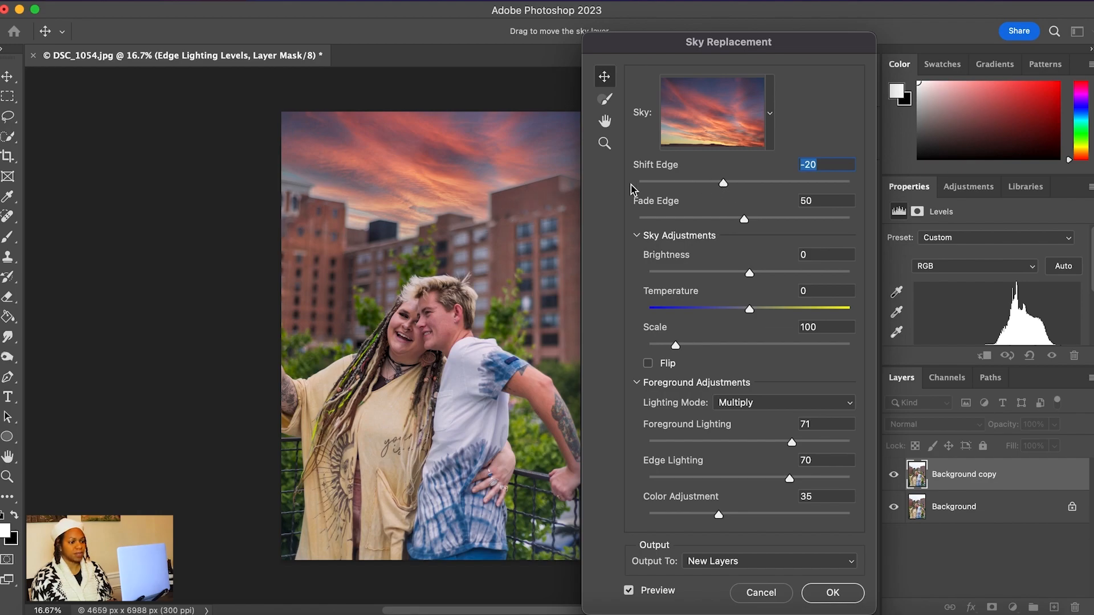
pyautogui.moveTo(723, 184); pyautogui.dragTo(716, 189)
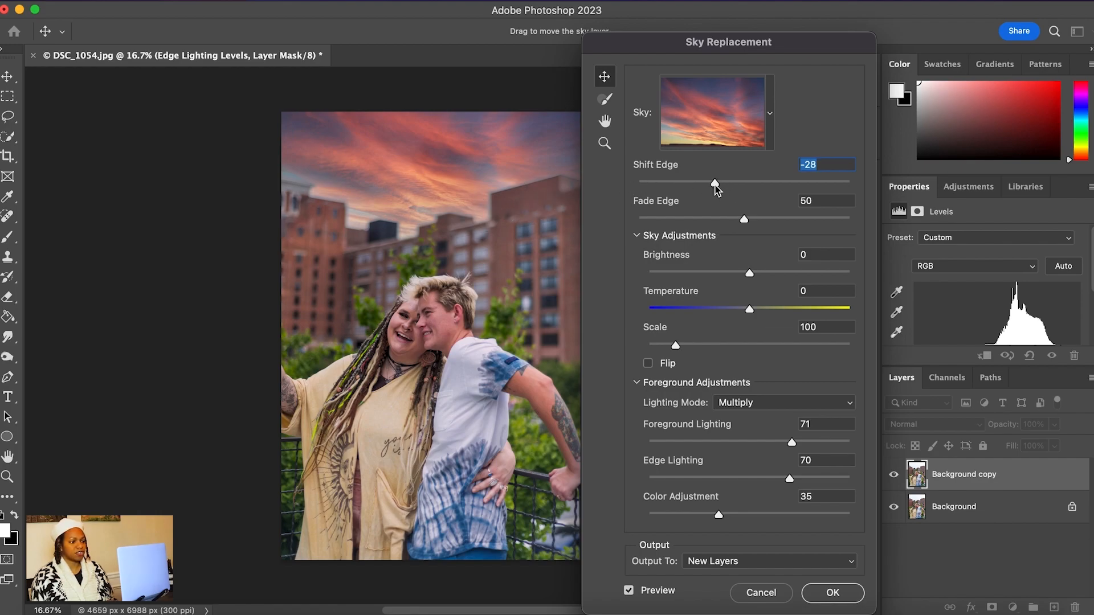
# Set the replacement sky's Fade Edge to 66
pyautogui.moveTo(744, 221); pyautogui.dragTo(802, 212)
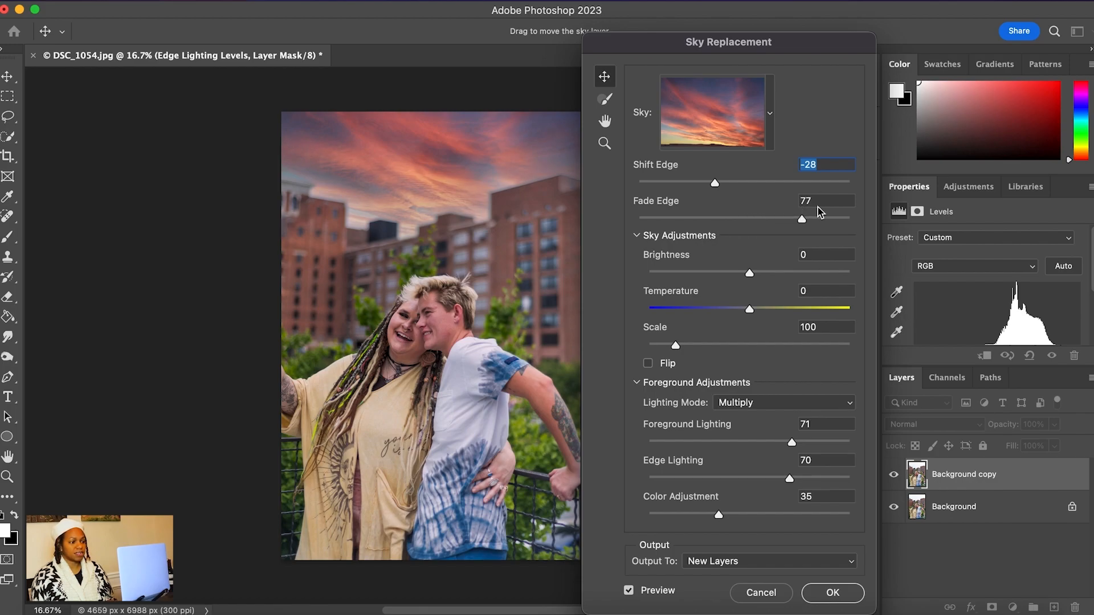
pyautogui.moveTo(800, 220); pyautogui.dragTo(754, 222)
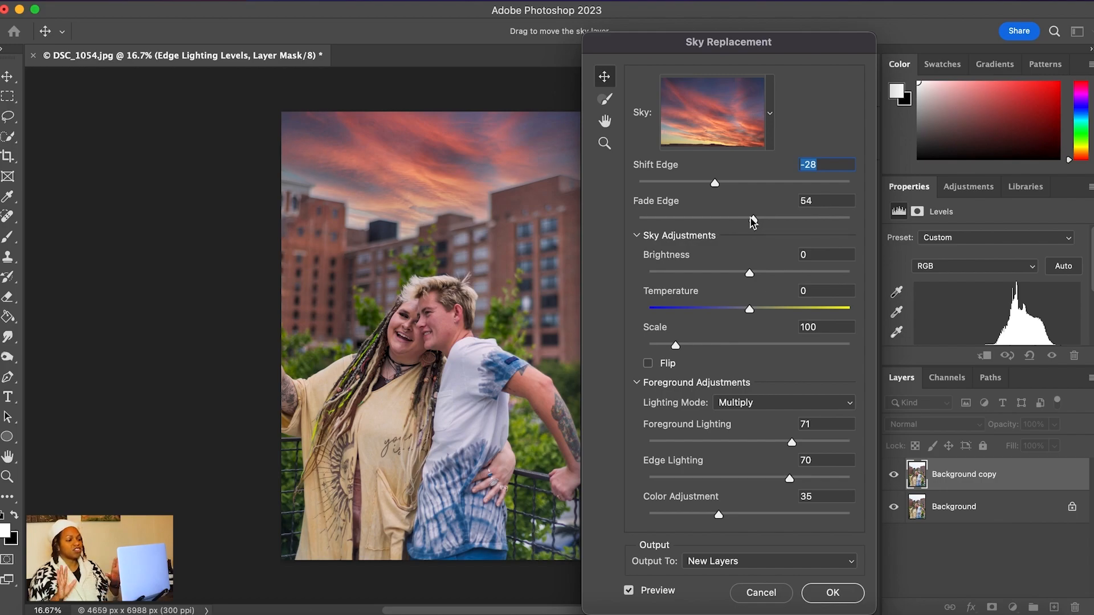
pyautogui.moveTo(755, 221); pyautogui.dragTo(778, 221)
# Set the sky's Brightness to 17 and its Temperature to 17
pyautogui.moveTo(750, 274); pyautogui.dragTo(685, 278)
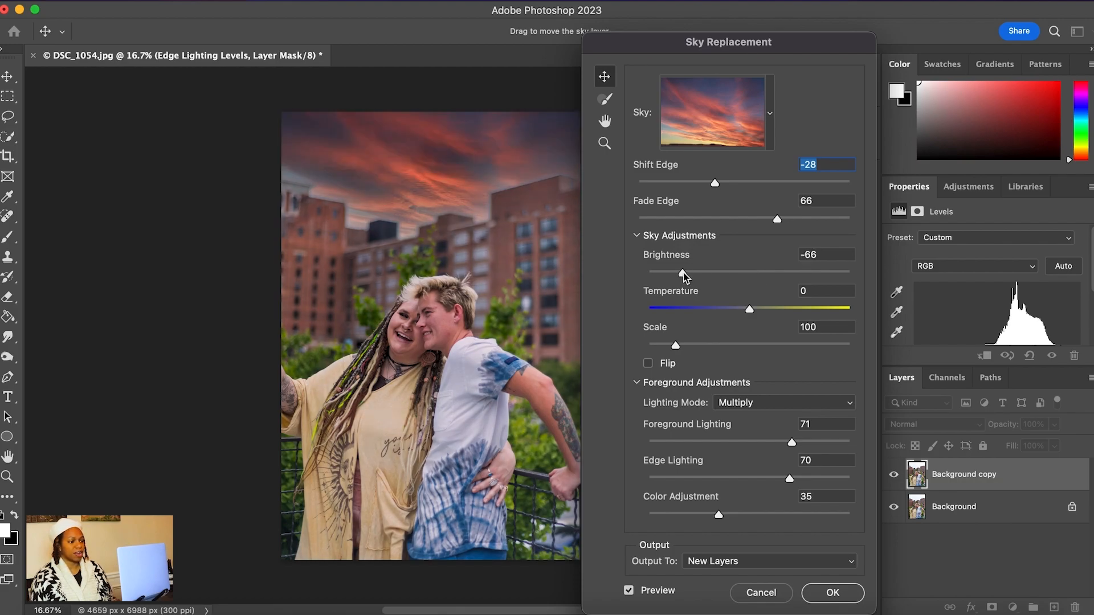
pyautogui.moveTo(684, 277); pyautogui.dragTo(768, 279)
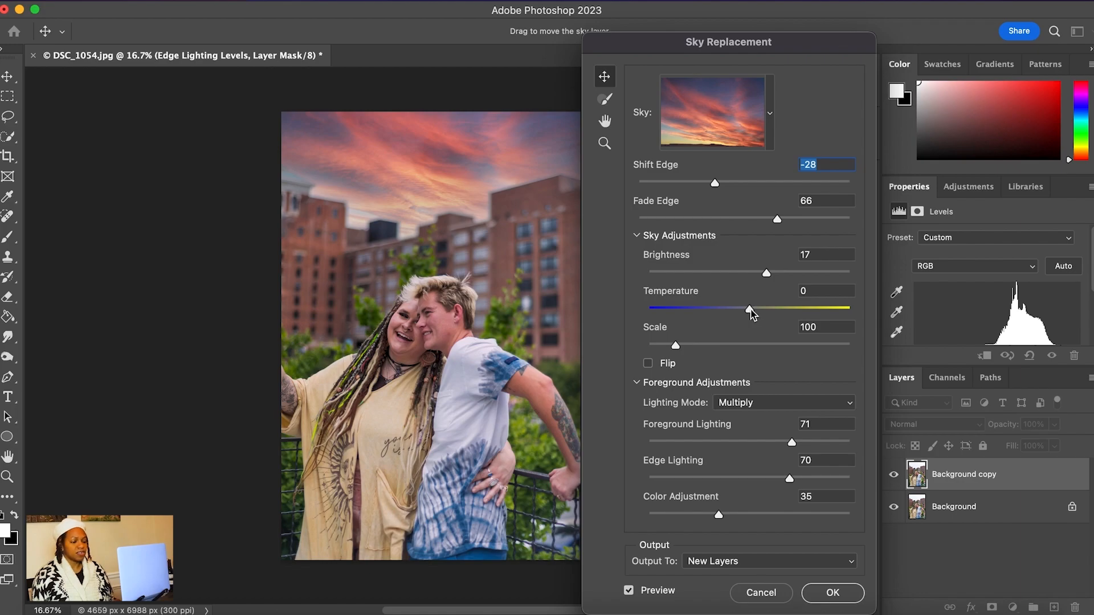
pyautogui.moveTo(750, 310)
pyautogui.mouseDown()
pyautogui.moveTo(722, 311)
pyautogui.moveTo(787, 315)
pyautogui.moveTo(767, 313)
pyautogui.mouseUp()
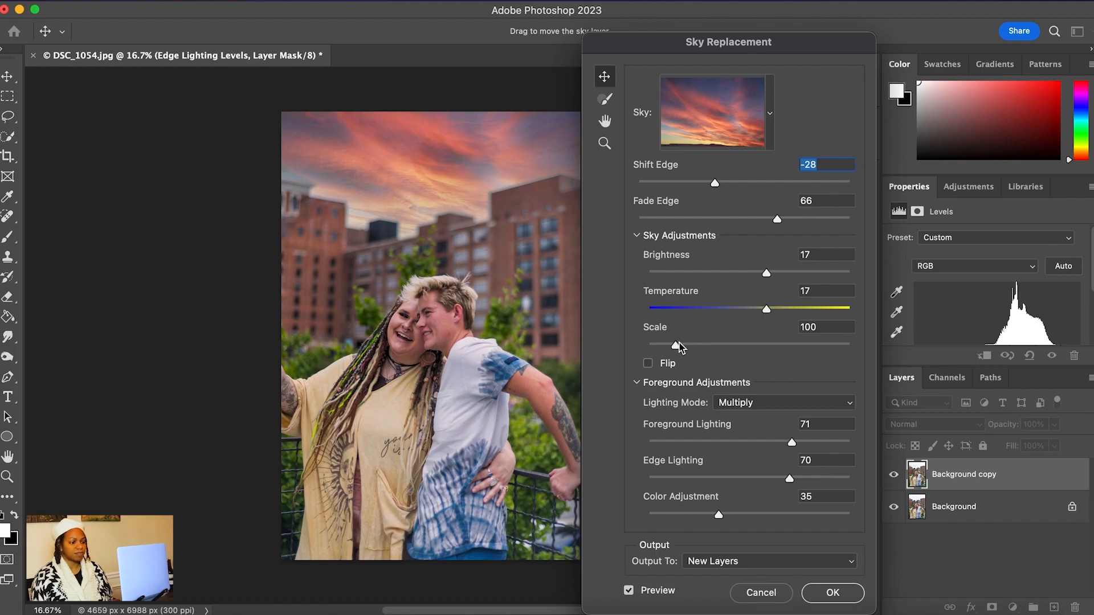
# Try larger and smaller sizes for the replacement sky, and set its Scale to 119
pyautogui.moveTo(676, 348); pyautogui.dragTo(714, 348)
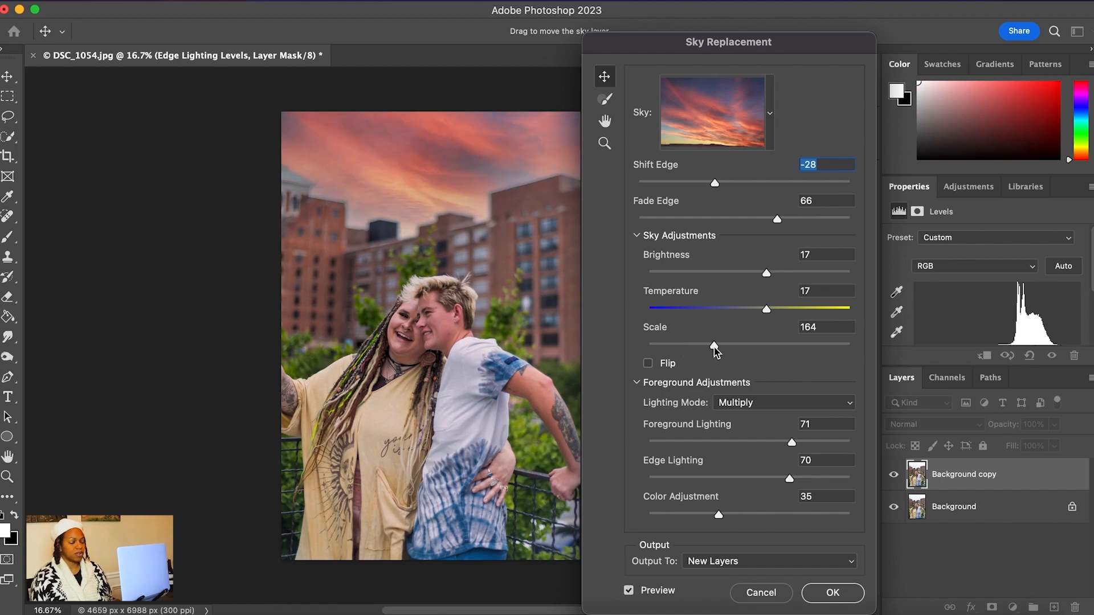
pyautogui.moveTo(715, 349); pyautogui.dragTo(858, 349)
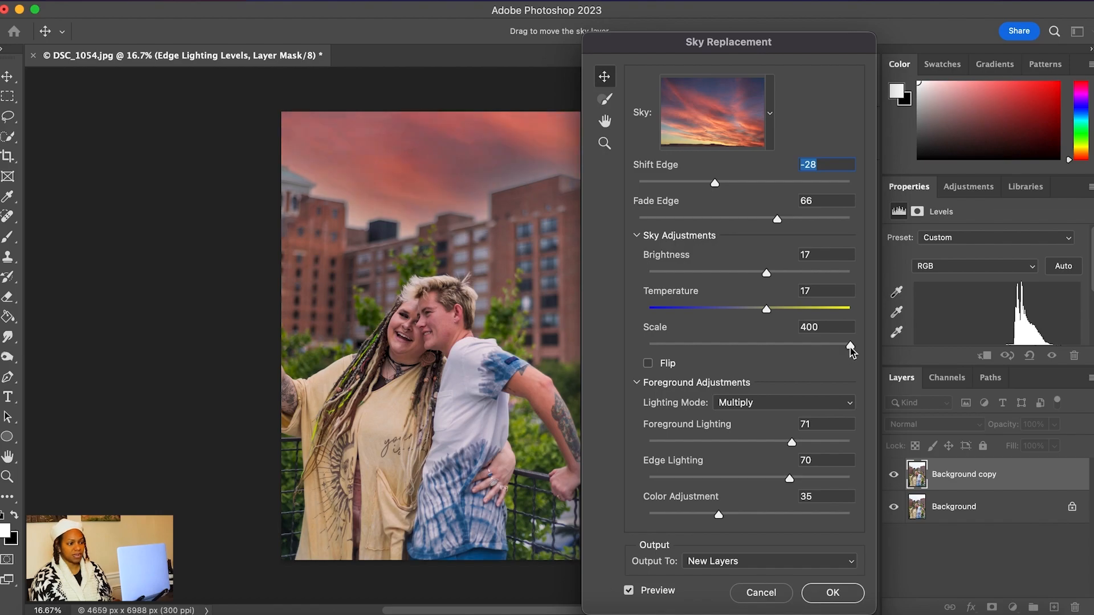
pyautogui.moveTo(850, 348); pyautogui.dragTo(677, 351)
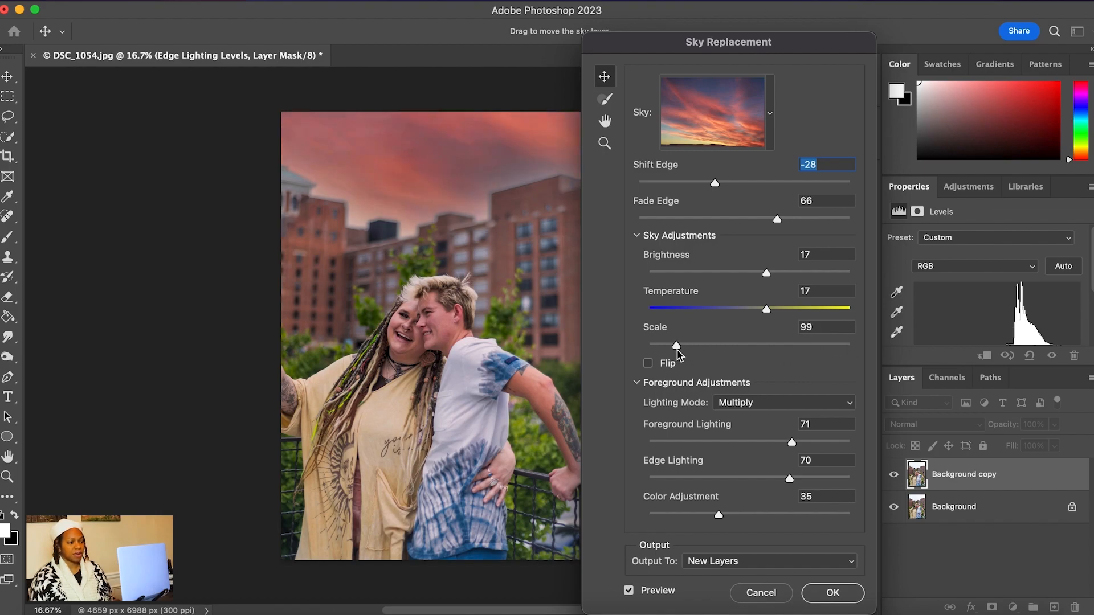
pyautogui.moveTo(677, 350)
pyautogui.mouseDown()
pyautogui.moveTo(668, 348)
pyautogui.moveTo(680, 353)
pyautogui.mouseUp()
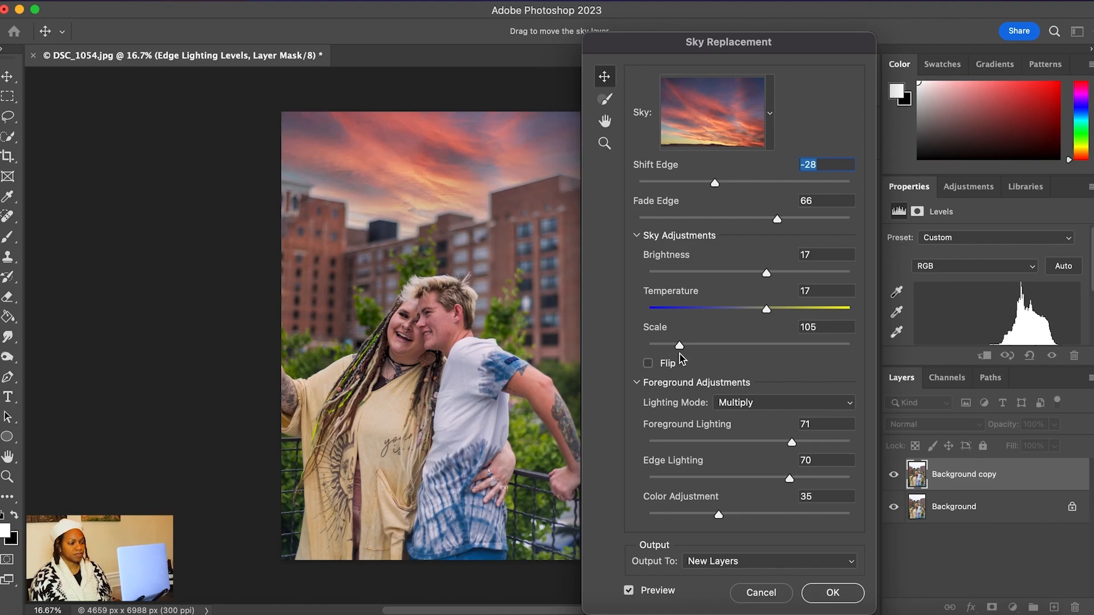
pyautogui.moveTo(680, 346); pyautogui.dragTo(655, 349)
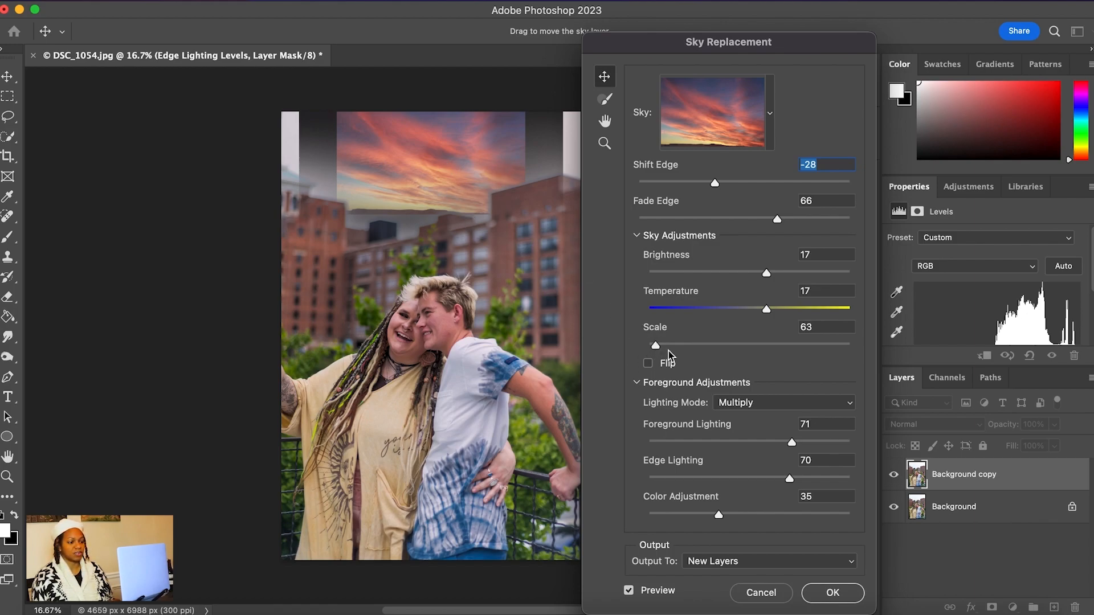
pyautogui.moveTo(656, 348); pyautogui.dragTo(688, 351)
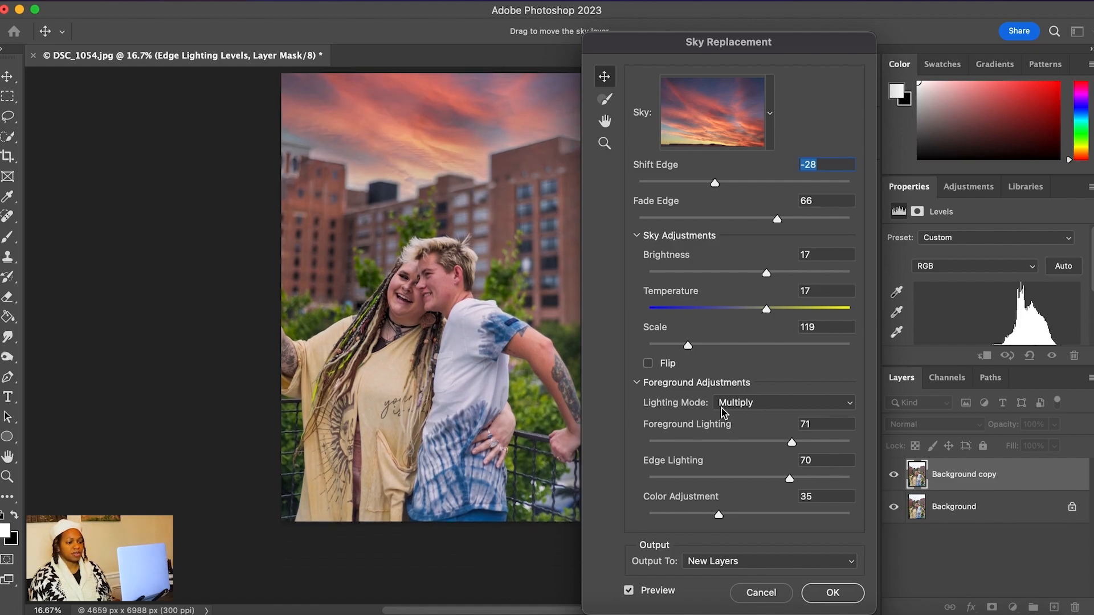
# Keep the foreground Lighting Mode at Multiply, and set Foreground Lighting to 79, Edge Lighting to 56 and Color Adjustment to 35
pyautogui.click(760, 403)
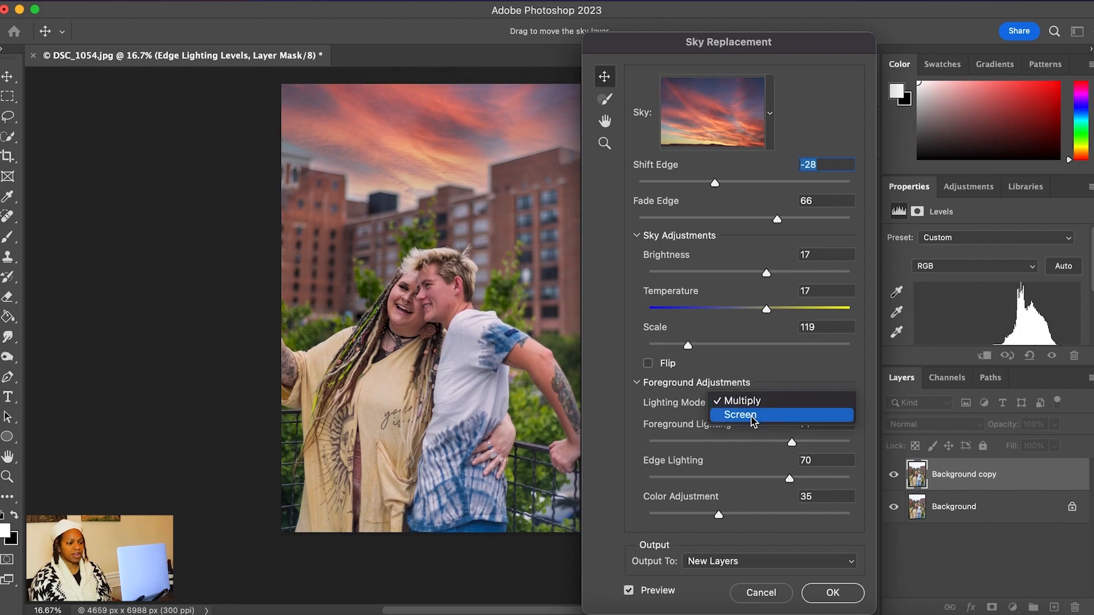
pyautogui.click(771, 388)
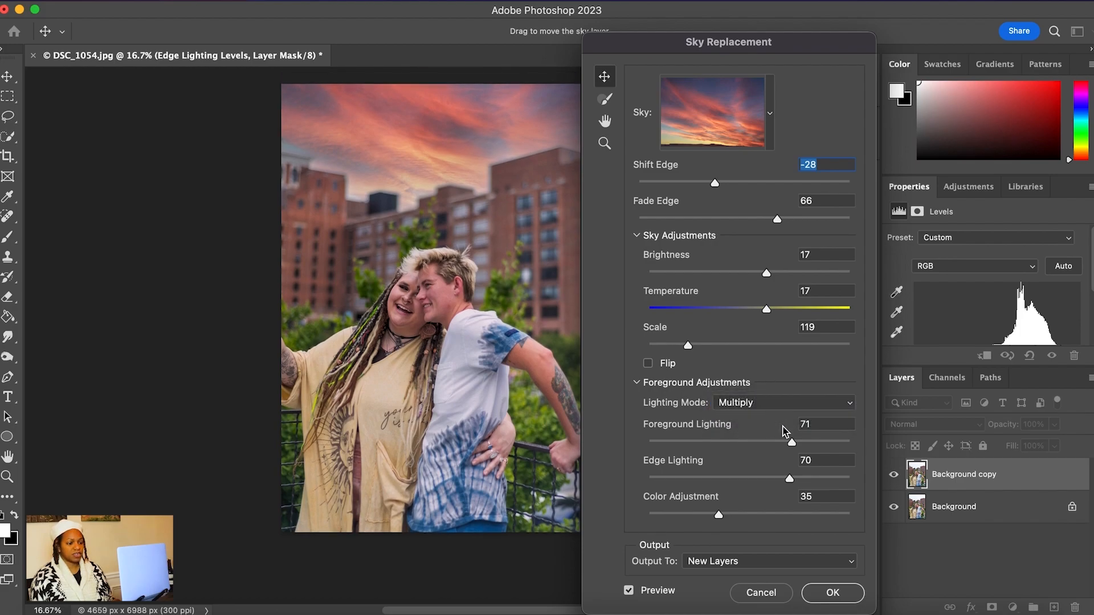
pyautogui.moveTo(792, 446)
pyautogui.mouseDown()
pyautogui.moveTo(802, 446)
pyautogui.moveTo(779, 447)
pyautogui.moveTo(837, 448)
pyautogui.moveTo(771, 448)
pyautogui.moveTo(809, 444)
pyautogui.mouseUp()
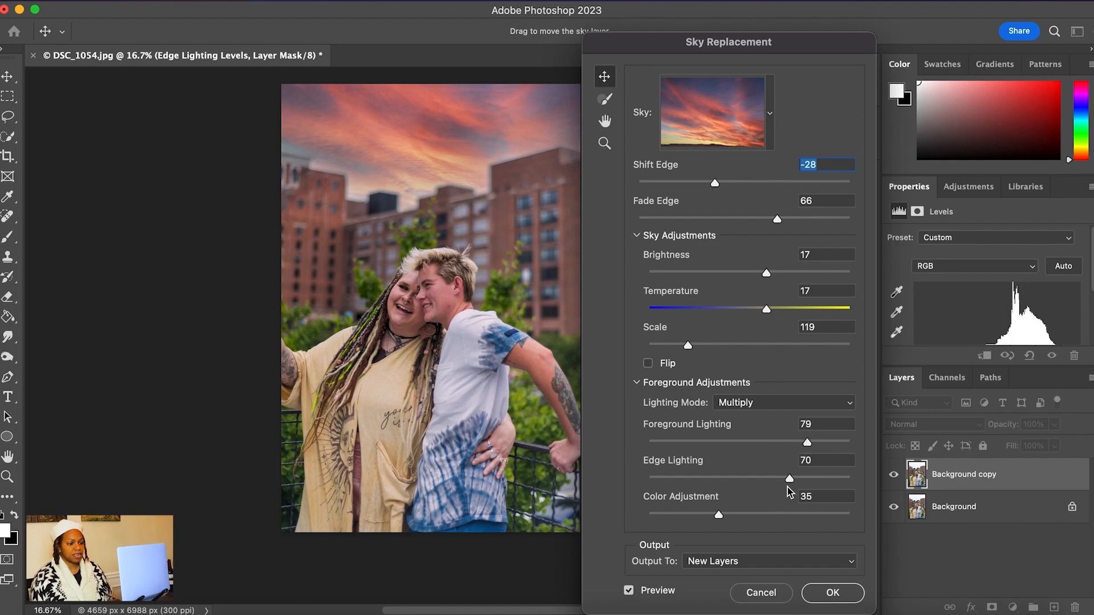
pyautogui.moveTo(789, 479); pyautogui.dragTo(764, 484)
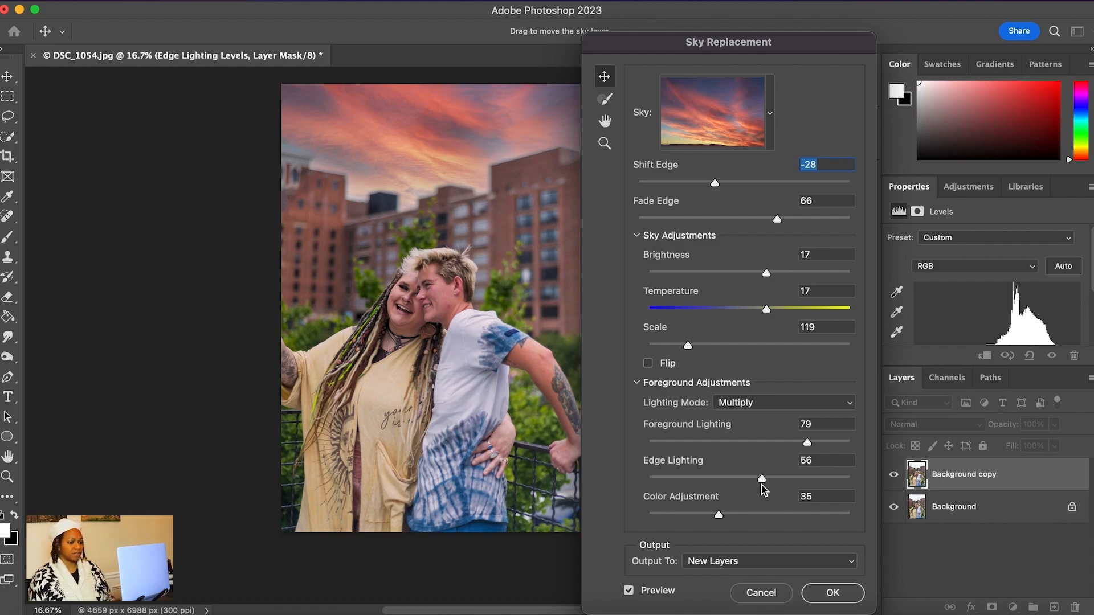
pyautogui.moveTo(720, 514)
pyautogui.mouseDown()
pyautogui.moveTo(756, 516)
pyautogui.moveTo(706, 518)
pyautogui.moveTo(757, 521)
pyautogui.moveTo(703, 517)
pyautogui.moveTo(762, 518)
pyautogui.moveTo(721, 517)
pyautogui.mouseUp()
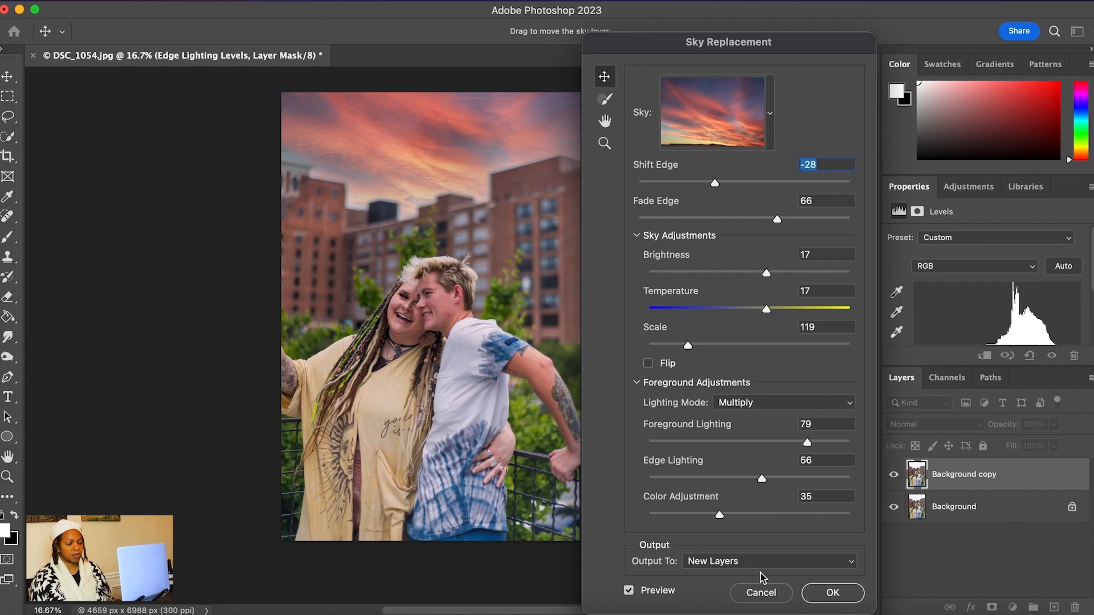
# Keep the output as New Layers and apply the sky replacement
pyautogui.click(854, 569)
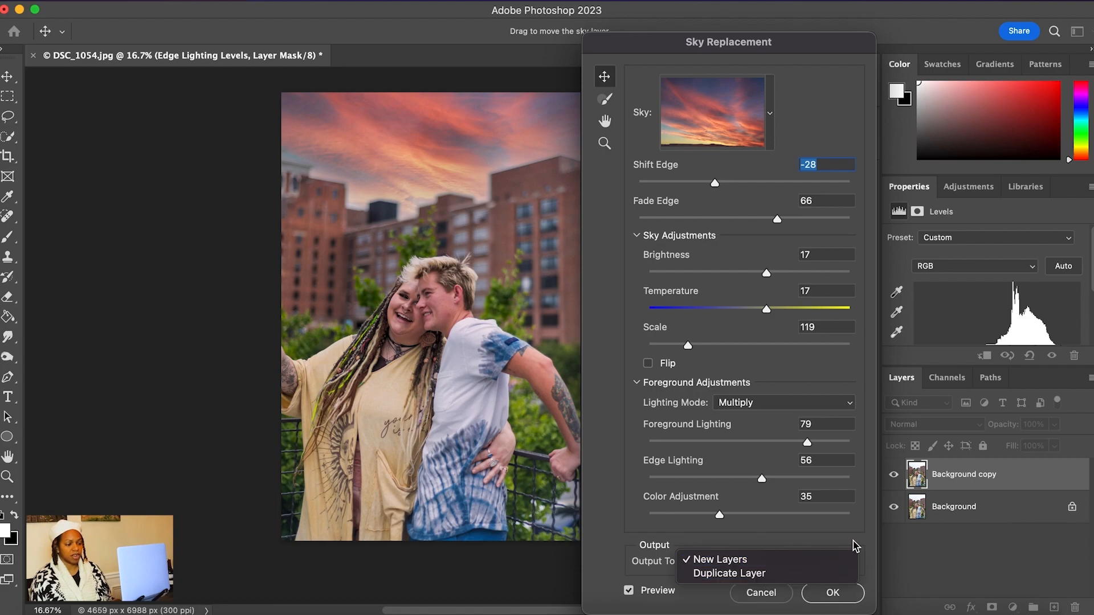
pyautogui.click(854, 542)
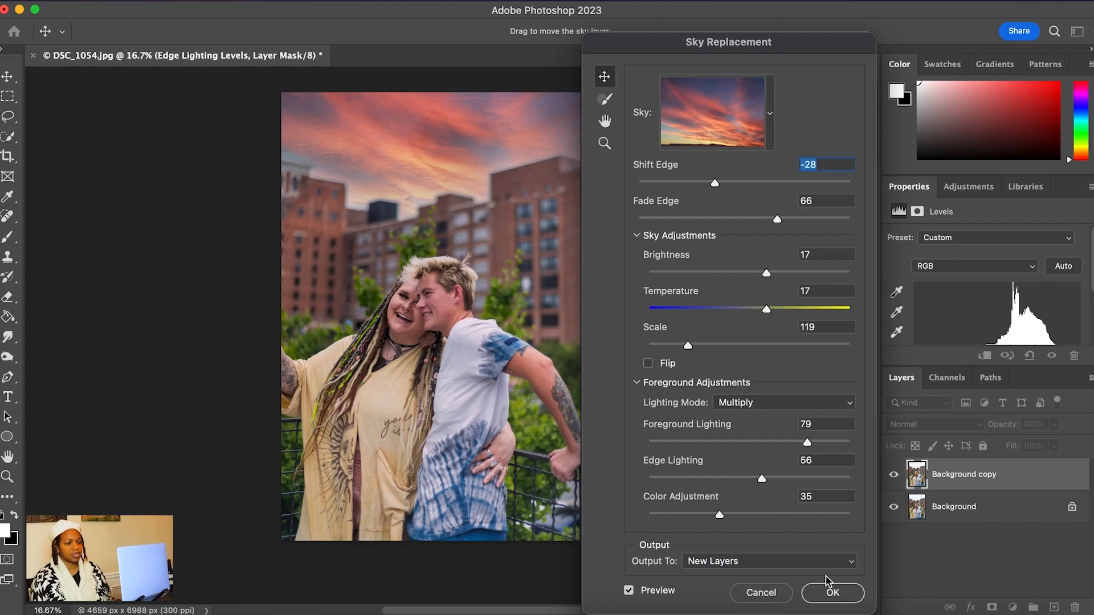
pyautogui.click(831, 593)
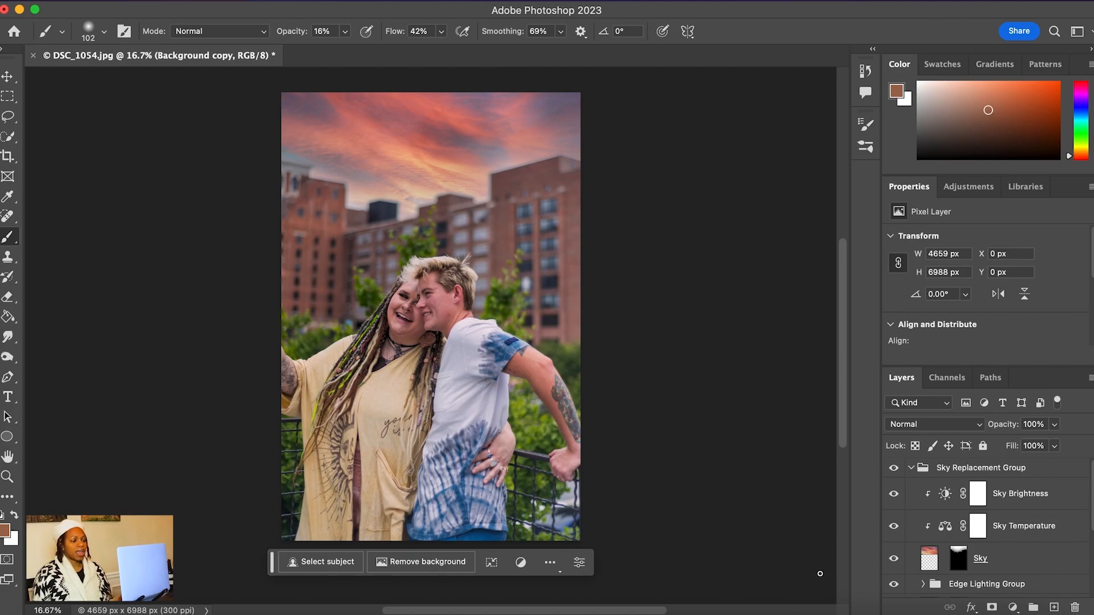
# Hide and show the Sky Replacement Group to compare the portrait with and without the new sky, and look through the generated layers
pyautogui.click(894, 468)
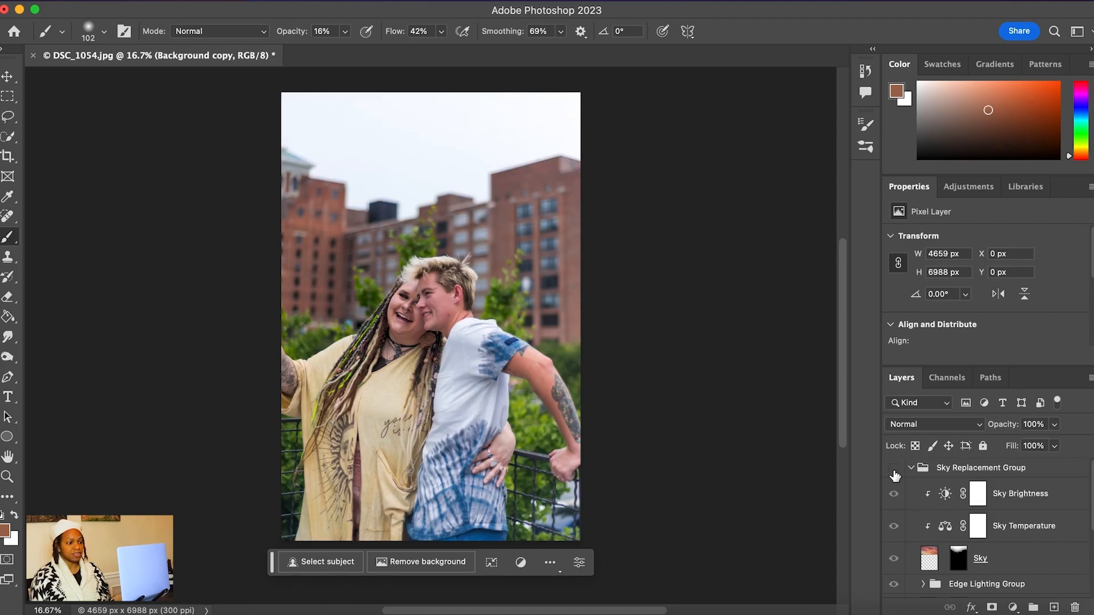
pyautogui.click(894, 468)
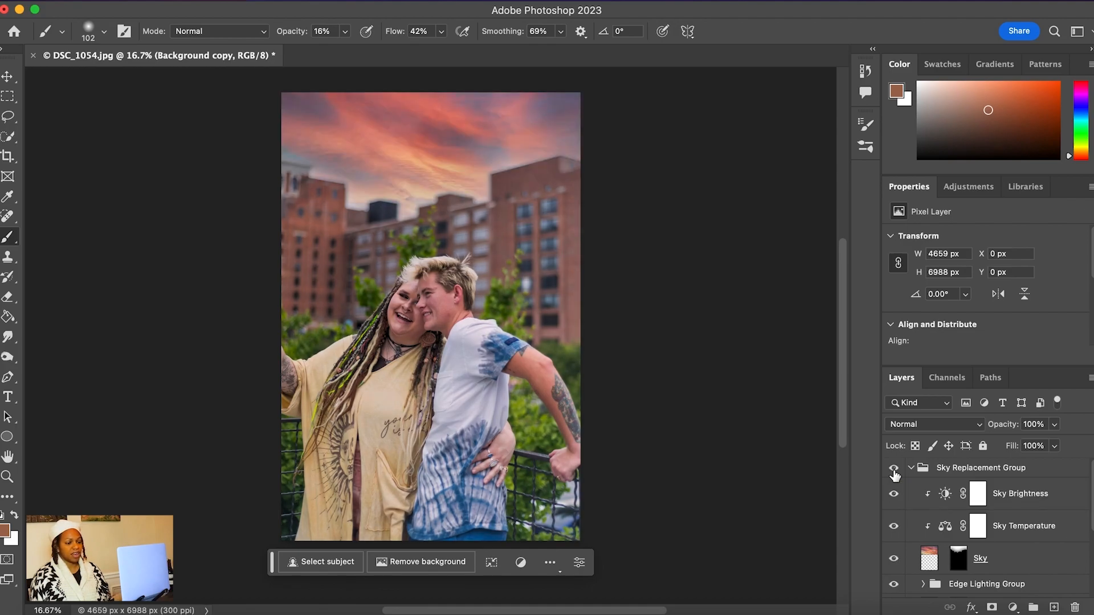
pyautogui.scroll(-5, 946, 507)
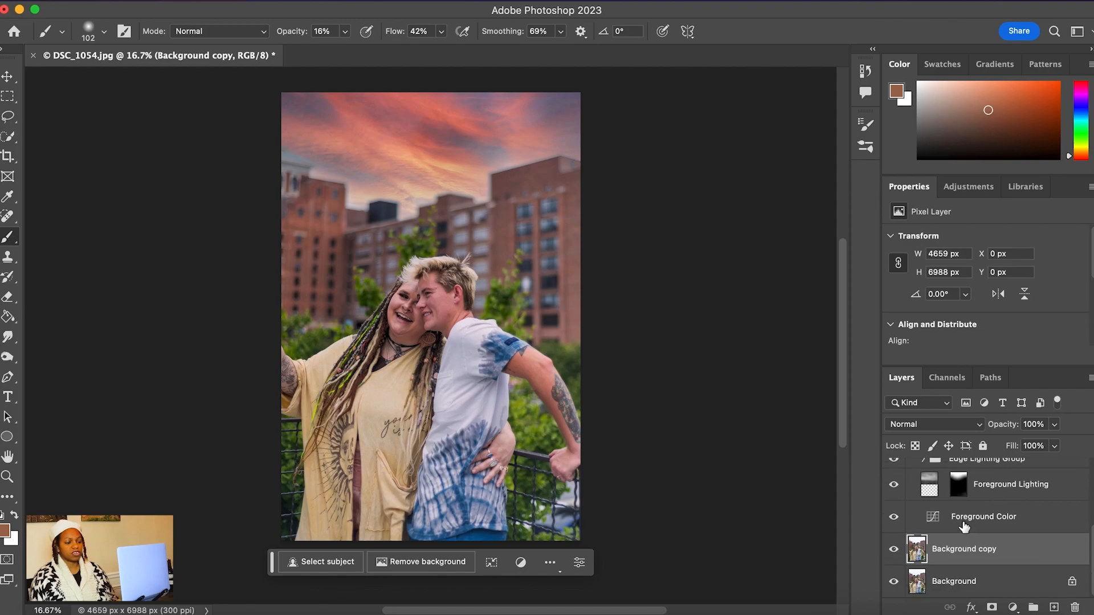